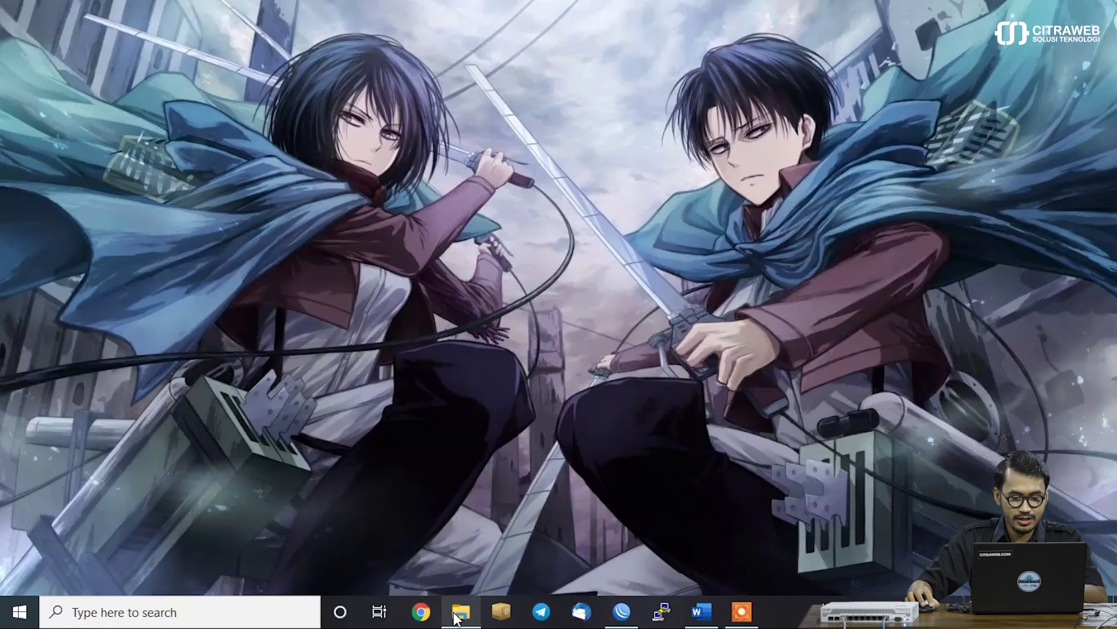
Create a new folder named dude inside the Download folder on the desktop and open it.
click(460, 612)
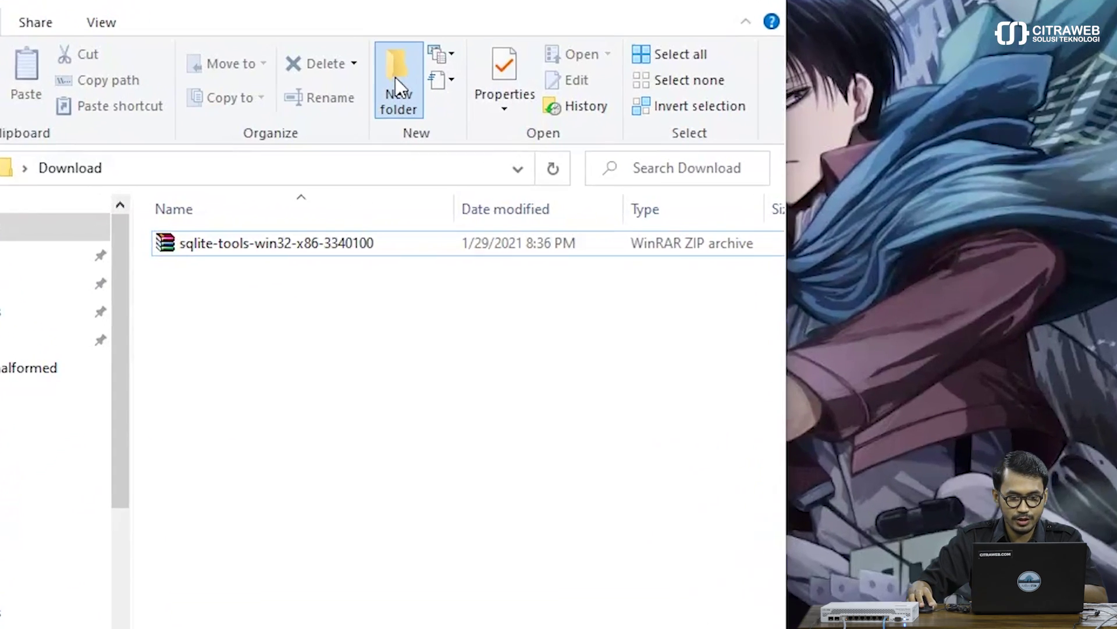
click(485, 120)
text(dude)
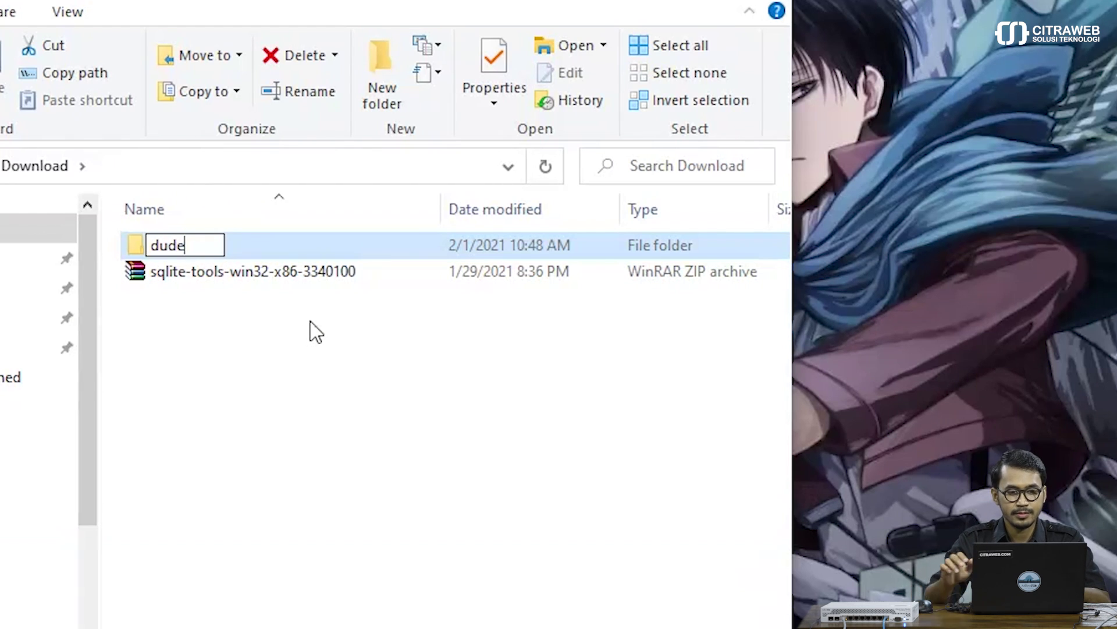
key(Return)
click(310, 321)
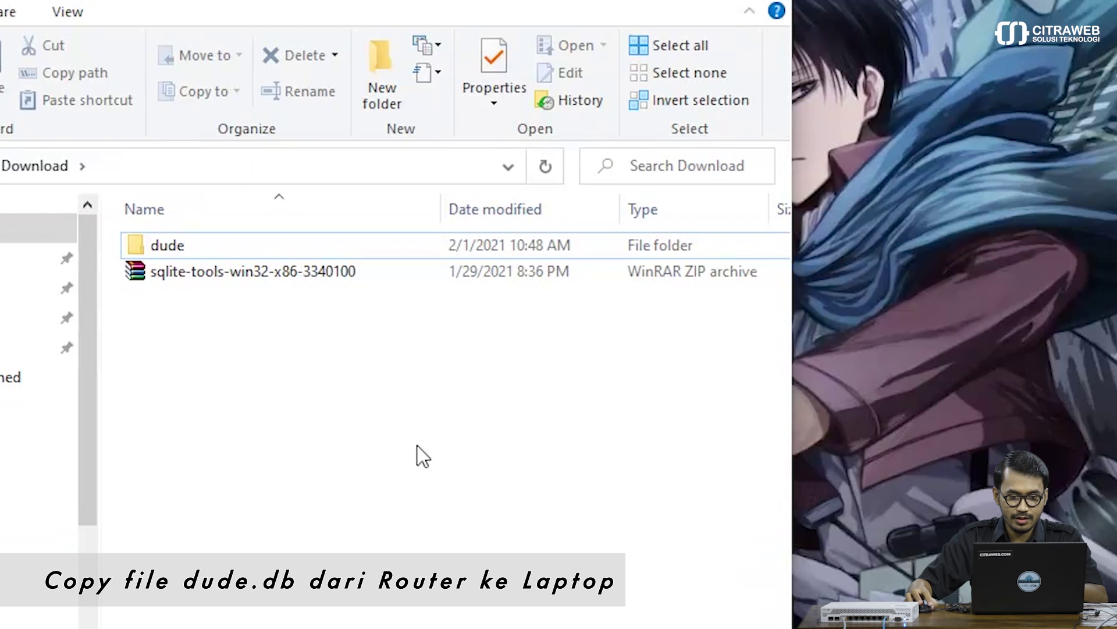
click(208, 246)
double_click(206, 247)
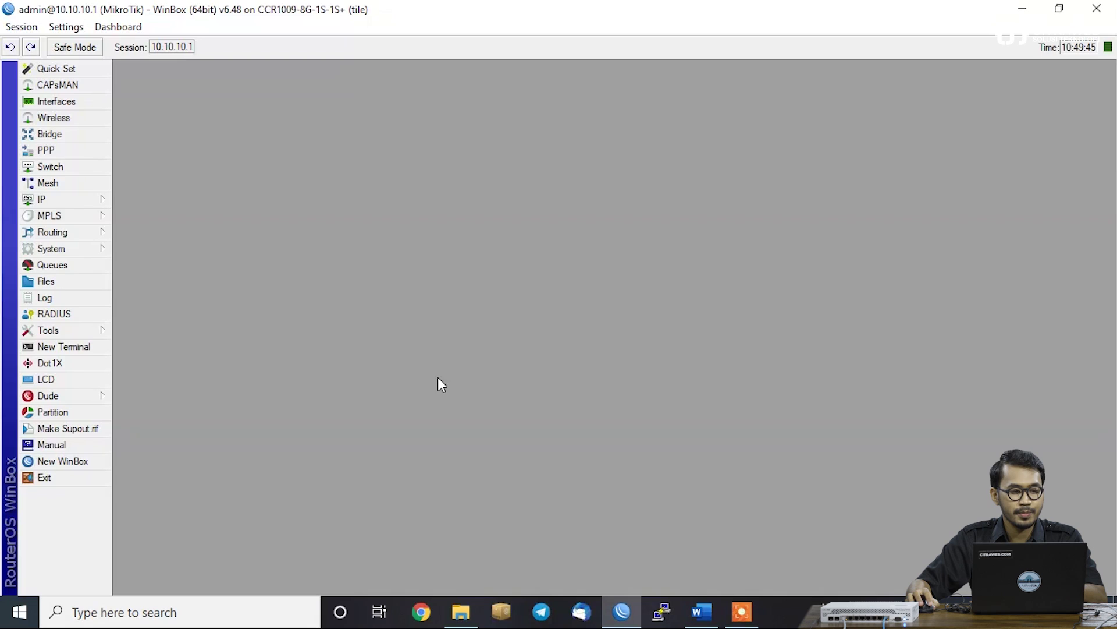
Copy the dude/dude.db file from the router's file list in WinBox into the local dude folder.
click(45, 281)
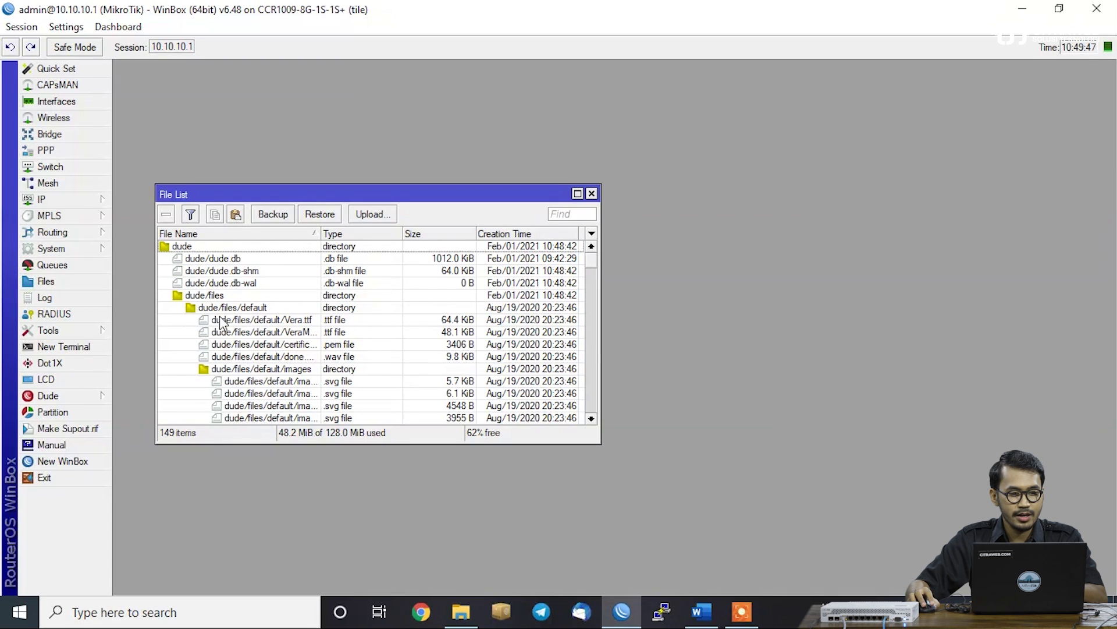
click(1059, 8)
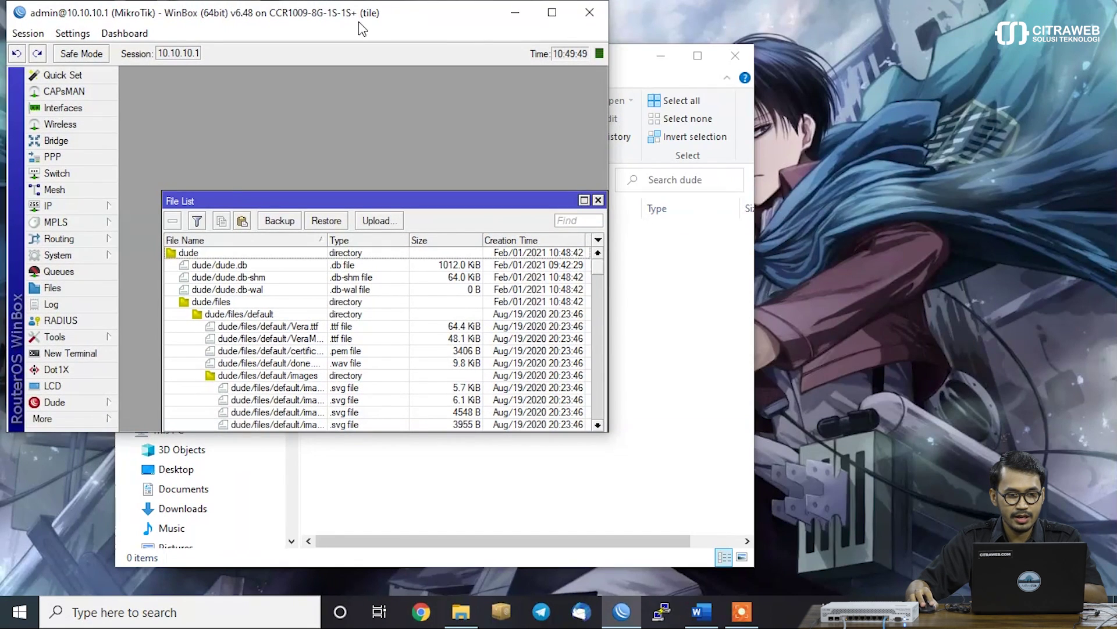
drag(362, 25, 867, 66)
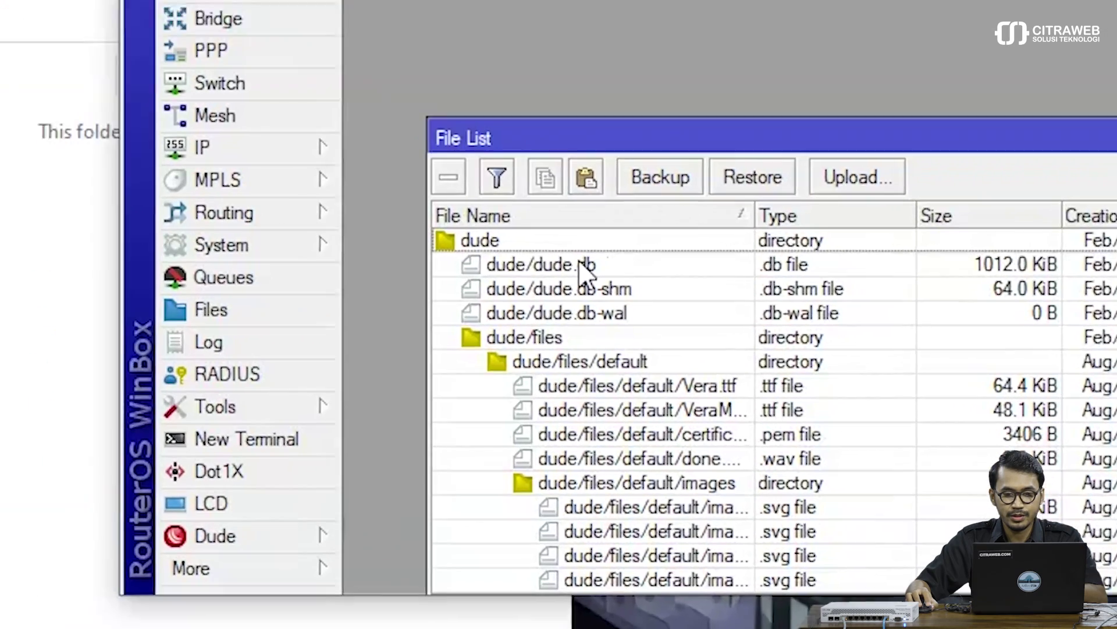
click(739, 304)
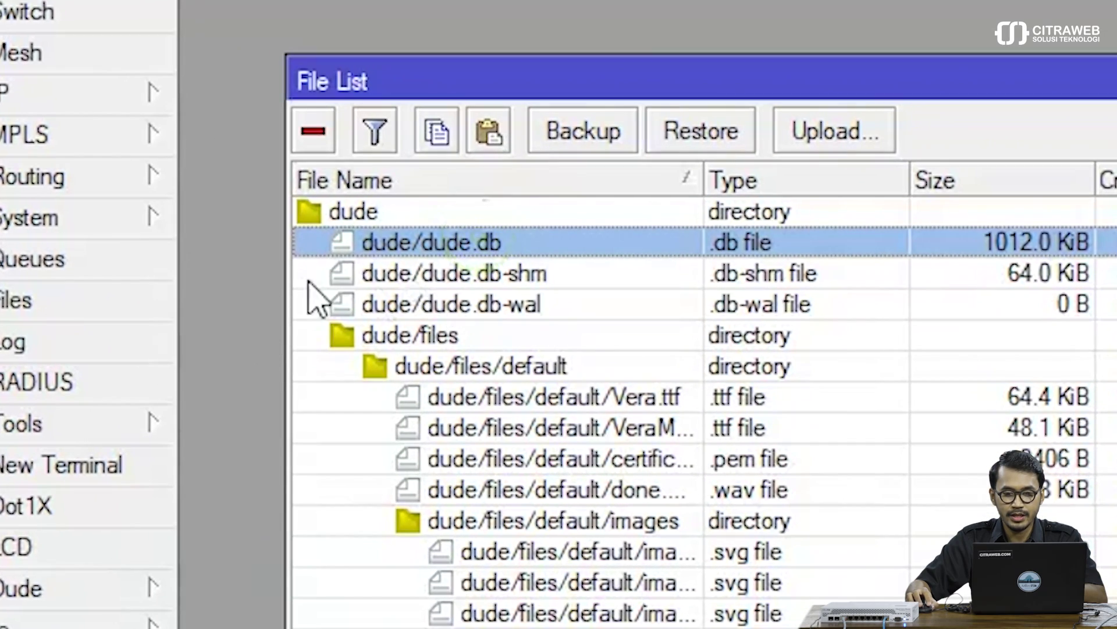
drag(339, 254, 0, 208)
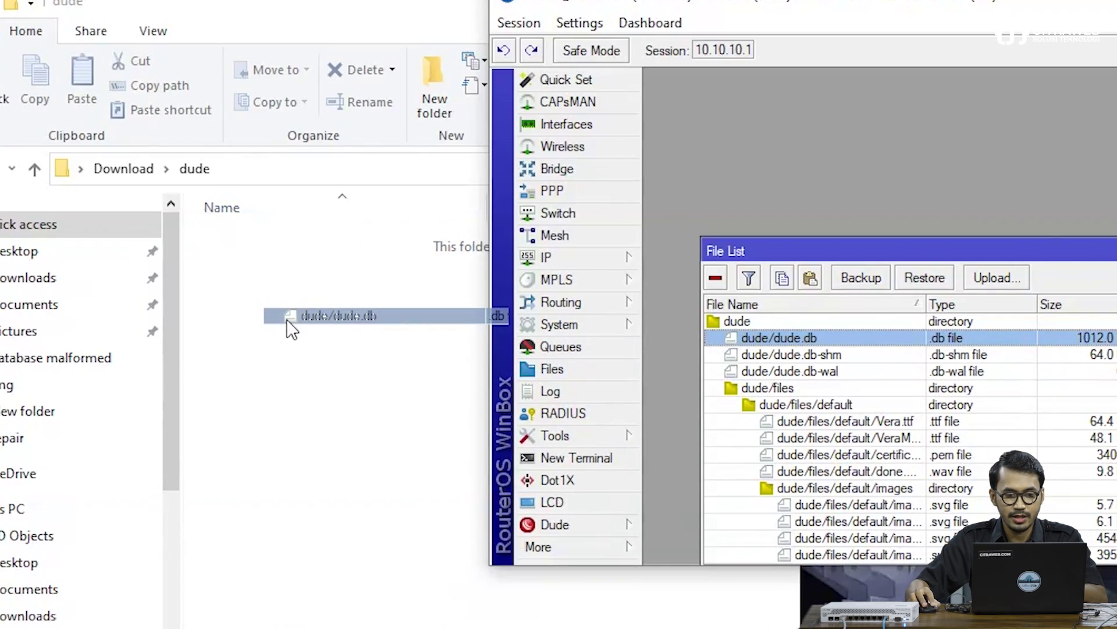
drag(286, 319, 288, 355)
click(302, 376)
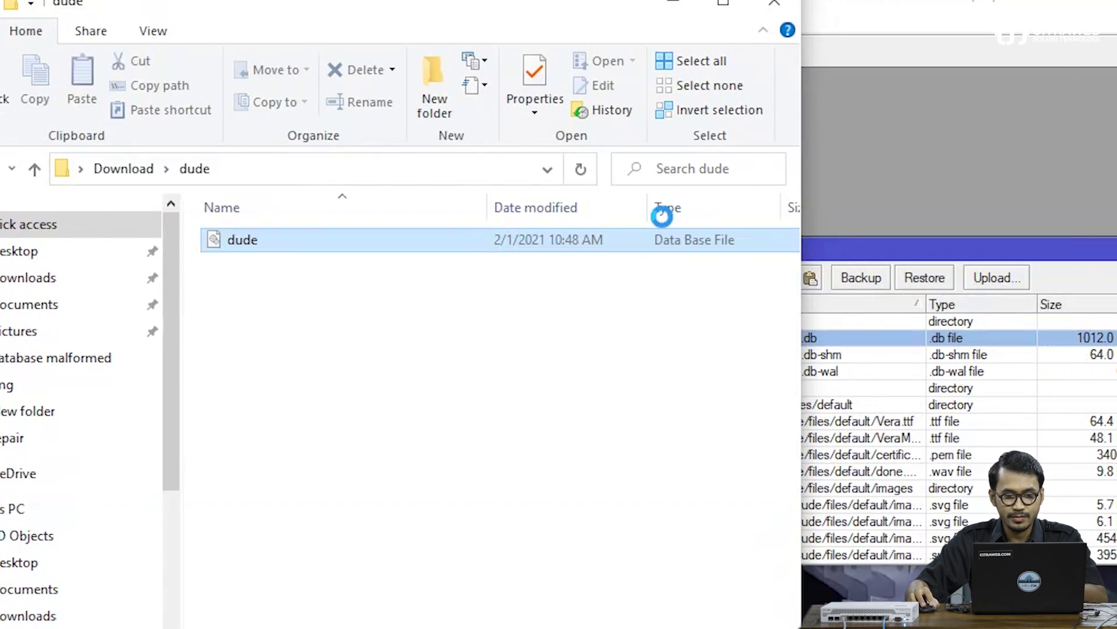
Disable the Dude server in the router's Dude settings in WinBox, and apply the change.
drag(913, 26, 707, 17)
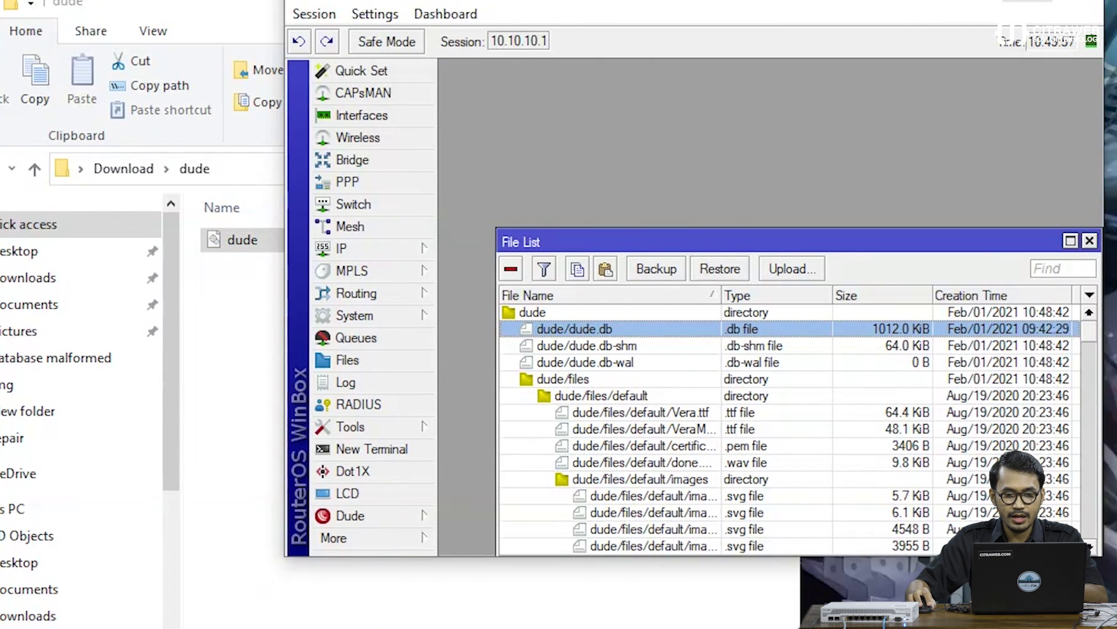
double_click(708, 3)
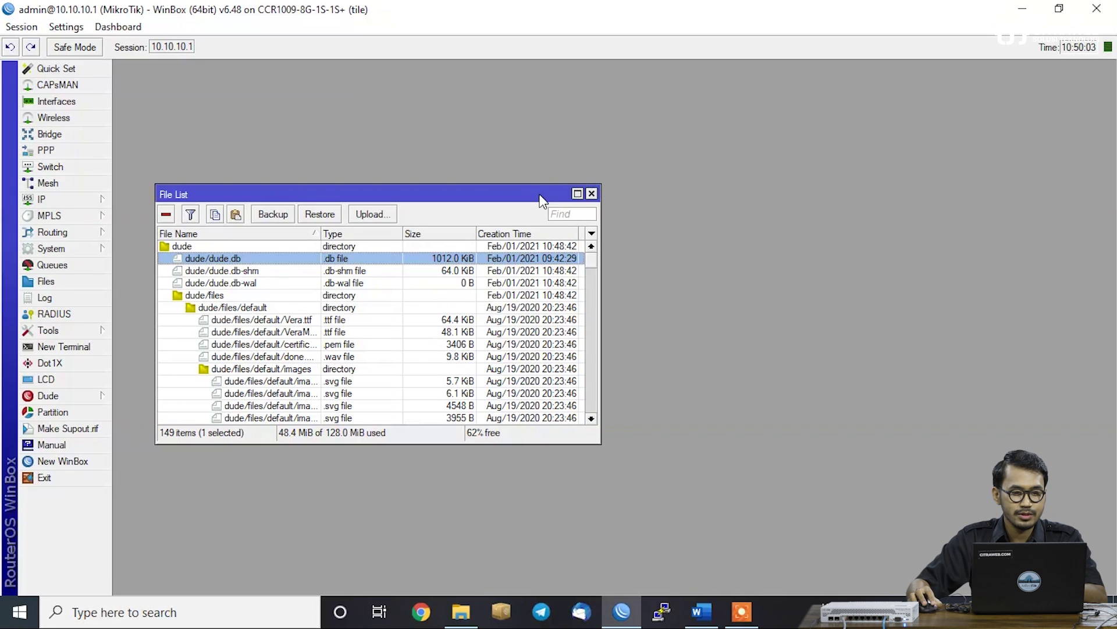
drag(541, 200, 507, 88)
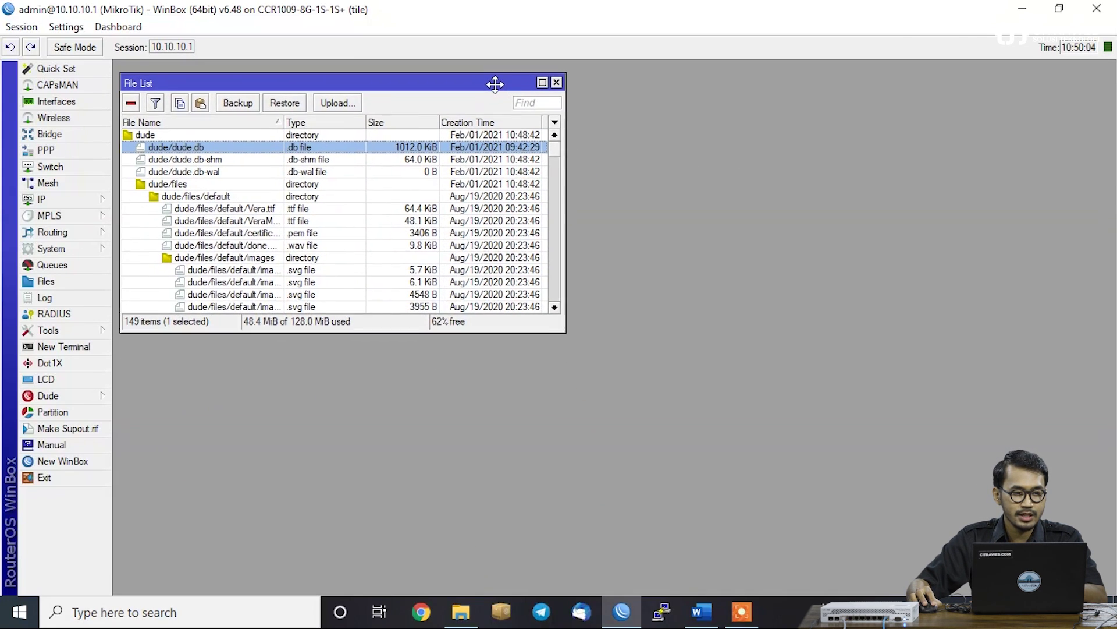
click(76, 398)
click(140, 553)
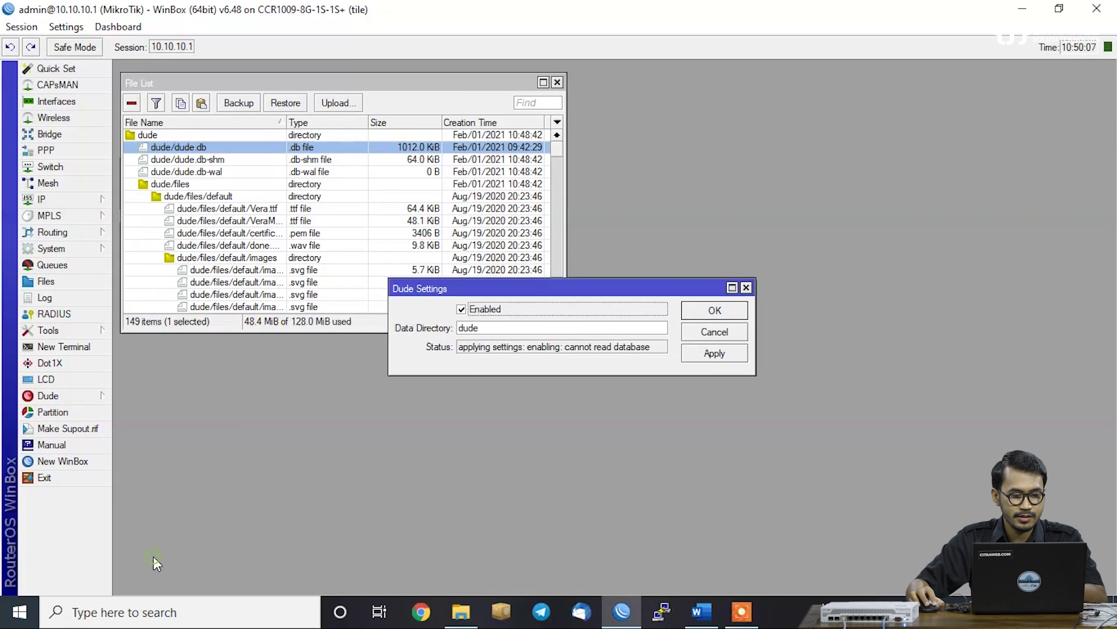
triple_click(552, 349)
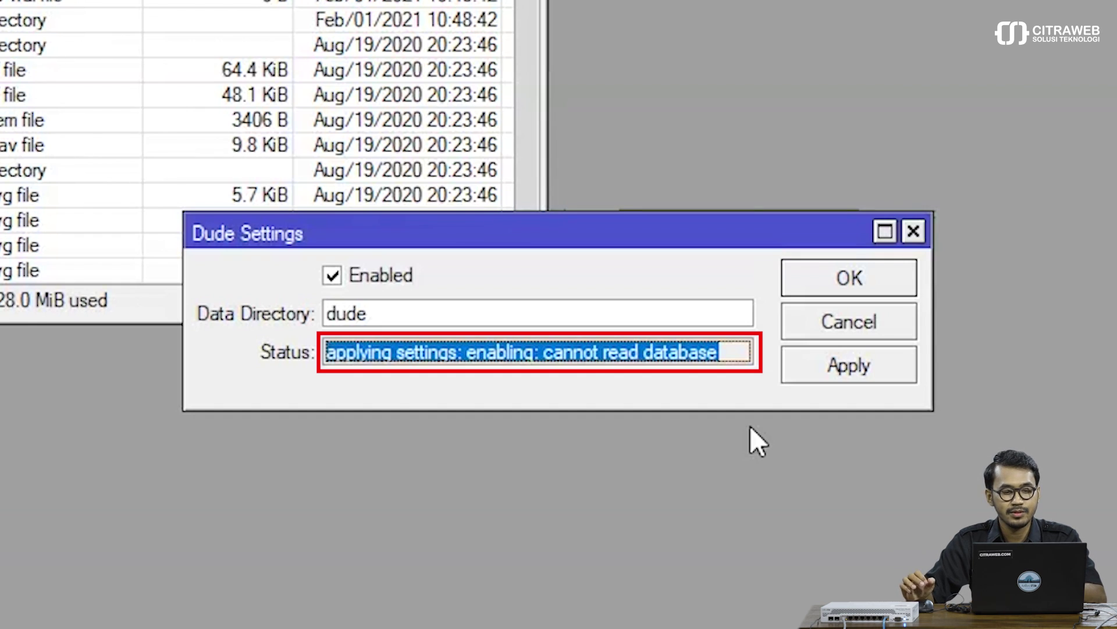
drag(442, 238, 352, 301)
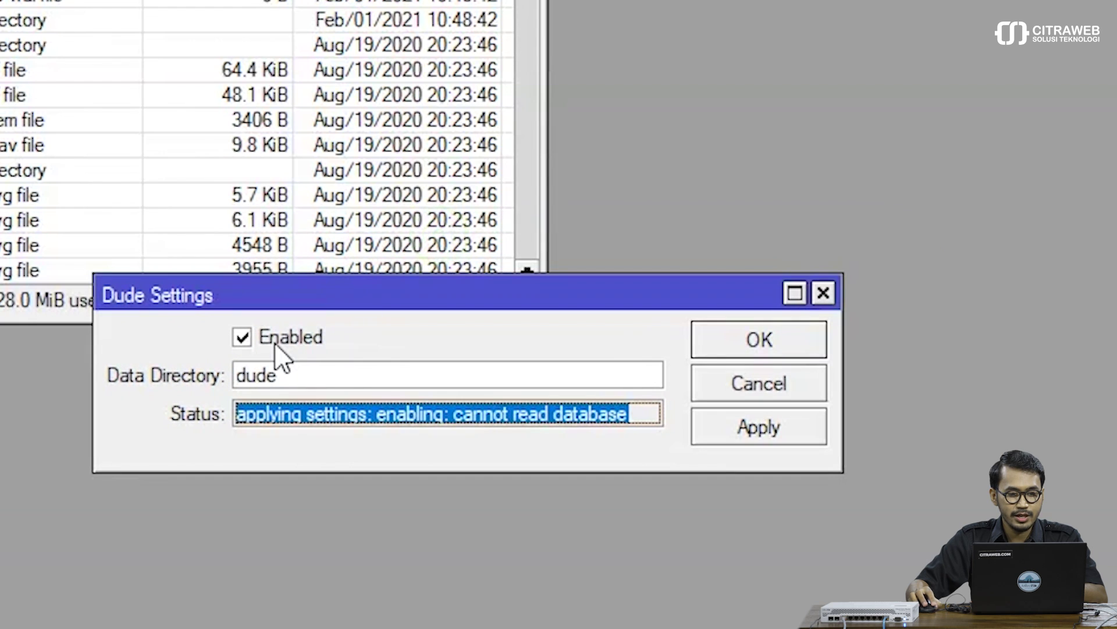
click(256, 341)
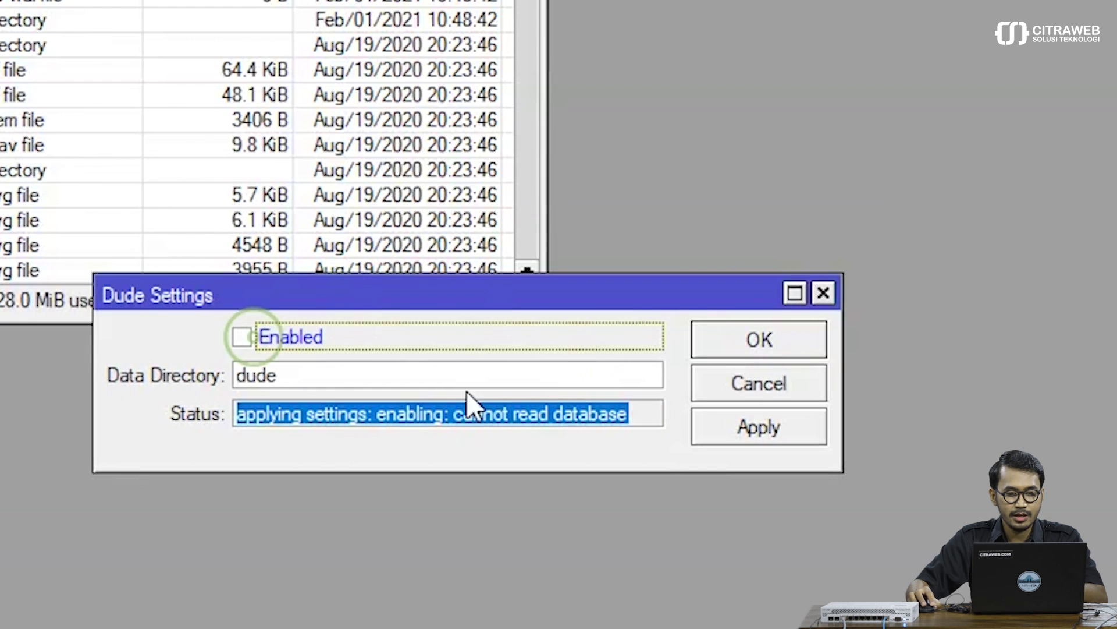
click(722, 427)
click(749, 343)
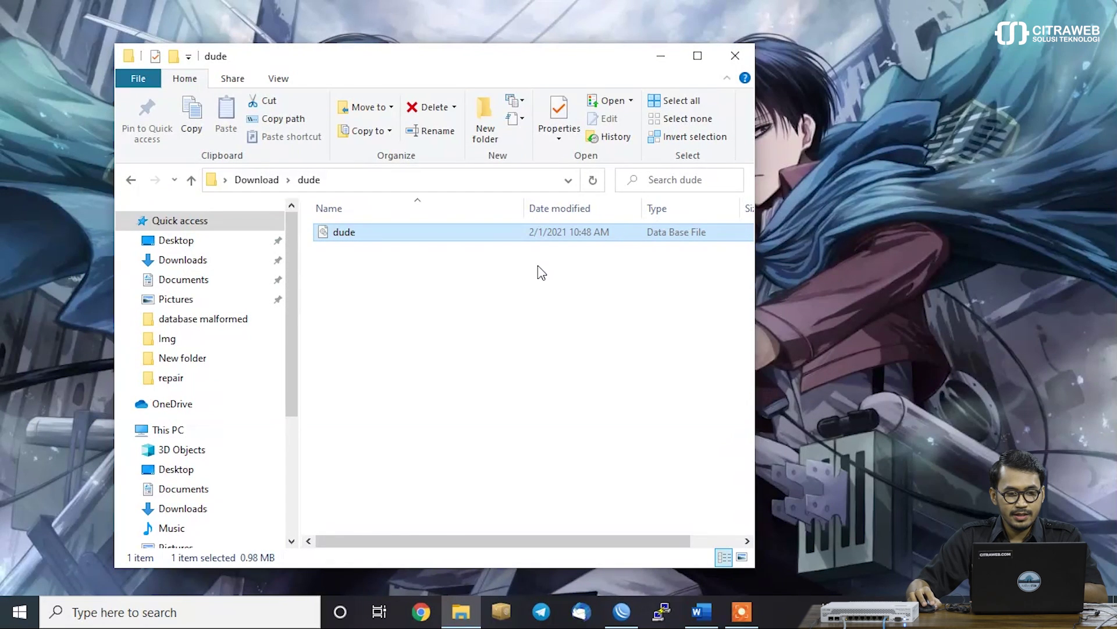
Open the sqlite-tools-win32-x86-3340100 archive from the Download folder and go into its subfolder of executables.
click(527, 274)
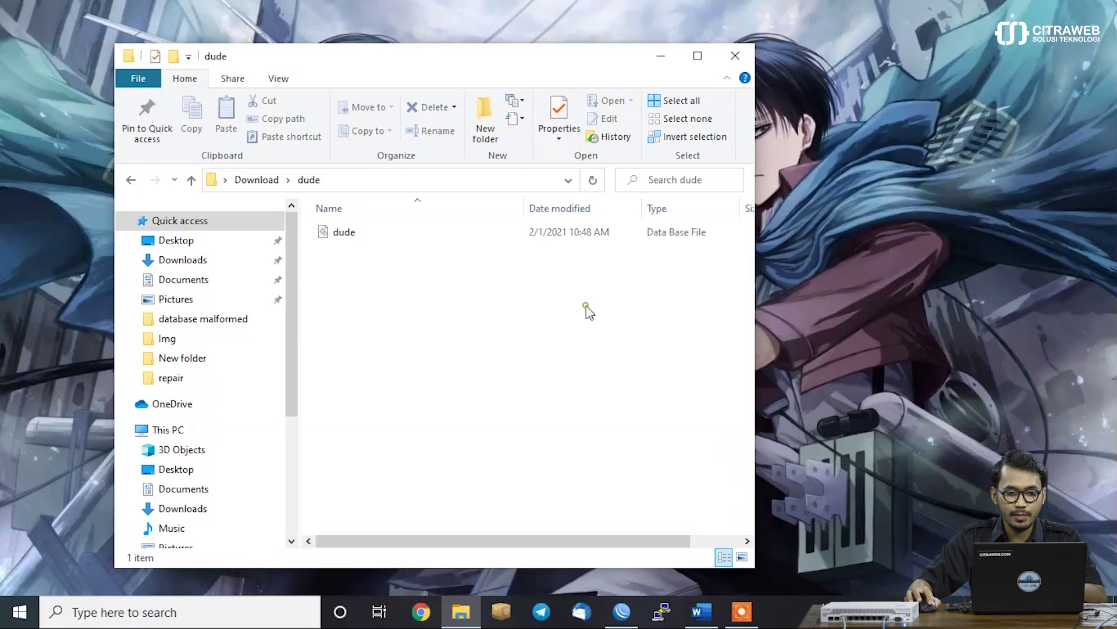
key(BackSpace)
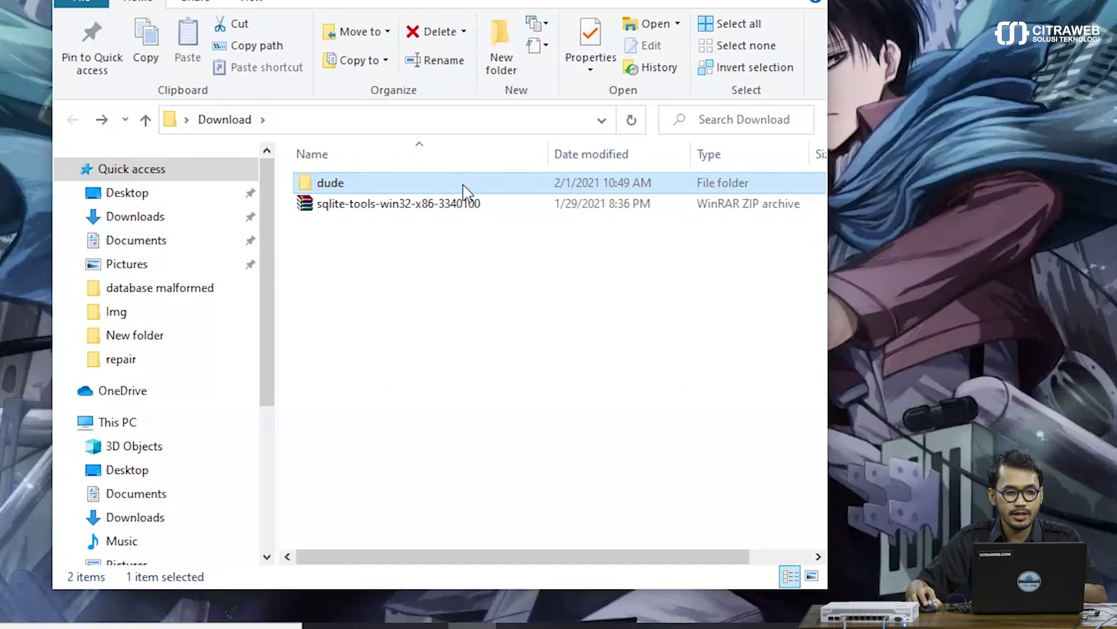
double_click(464, 203)
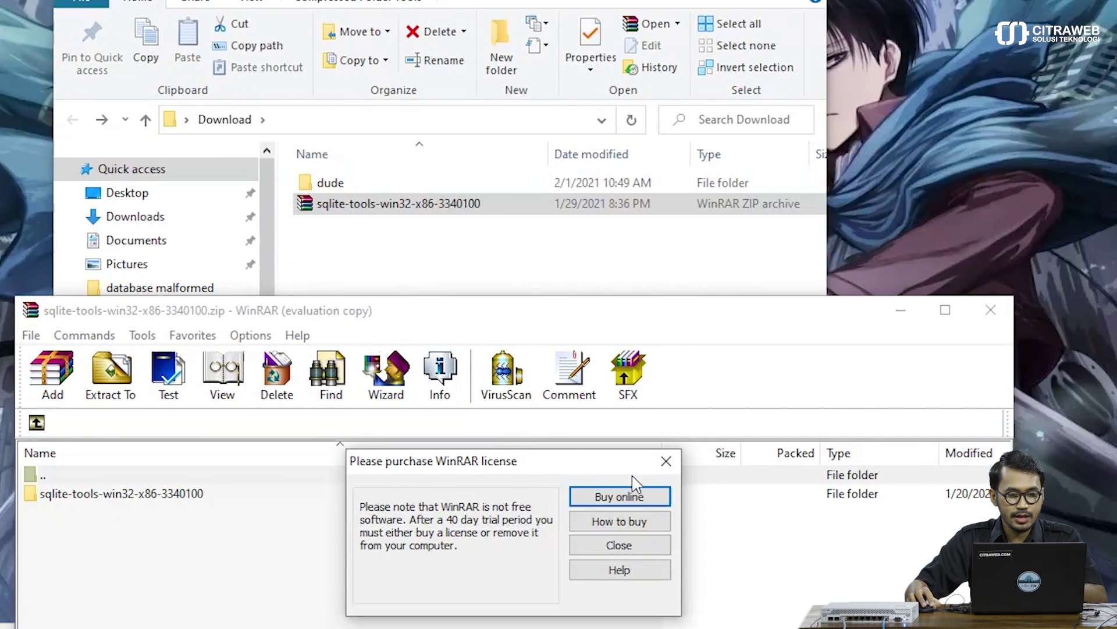
click(666, 461)
double_click(167, 494)
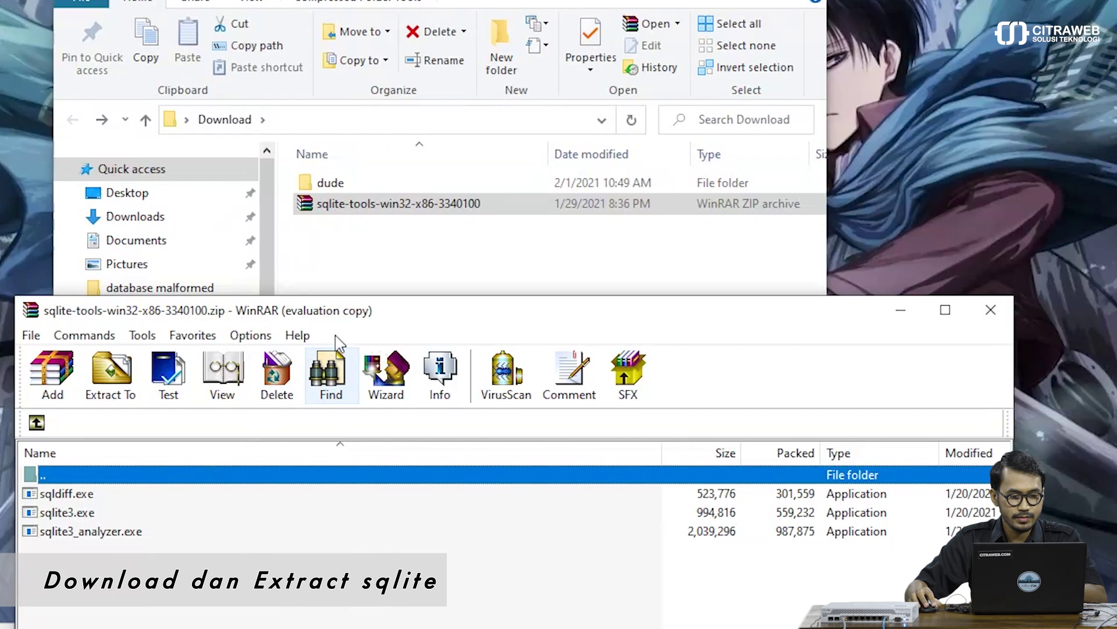
drag(341, 317, 402, 320)
Extract sqldiff.exe, sqlite3.exe and sqlite3_analyzer.exe from the archive into the local dude folder, and close the archive.
click(385, 185)
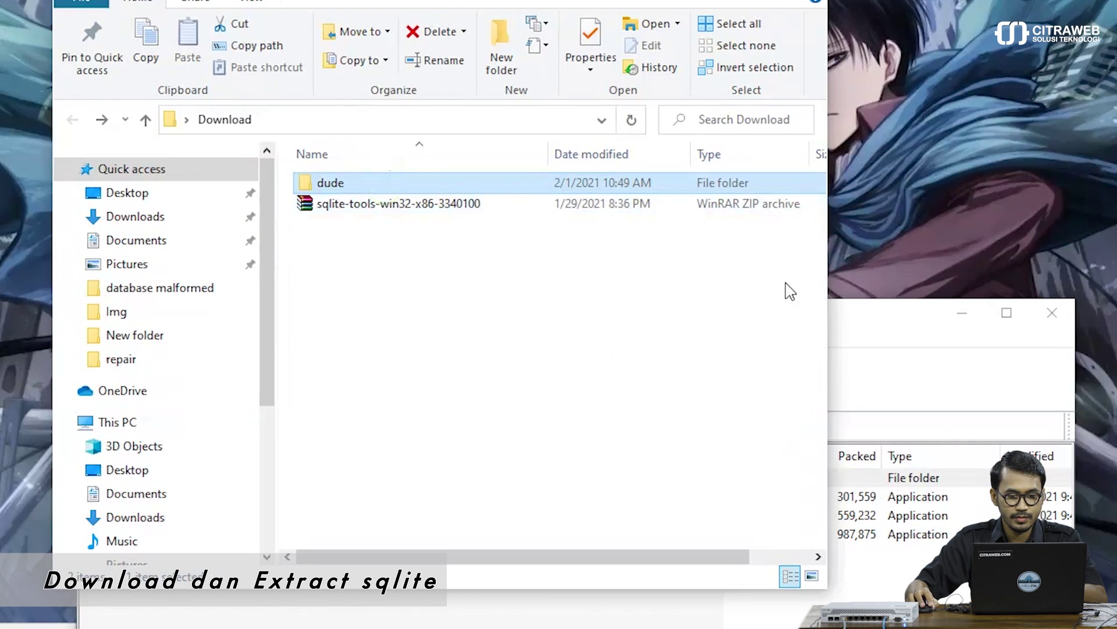
key(Return)
click(844, 329)
drag(673, 316, 941, 267)
drag(533, 543, 540, 449)
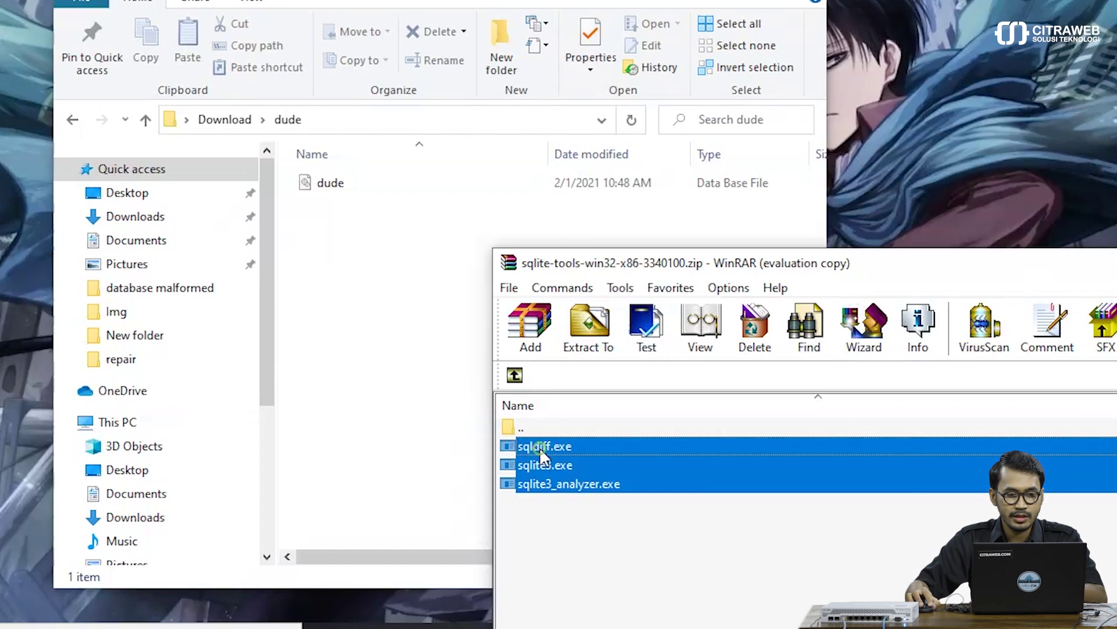
drag(539, 447, 338, 285)
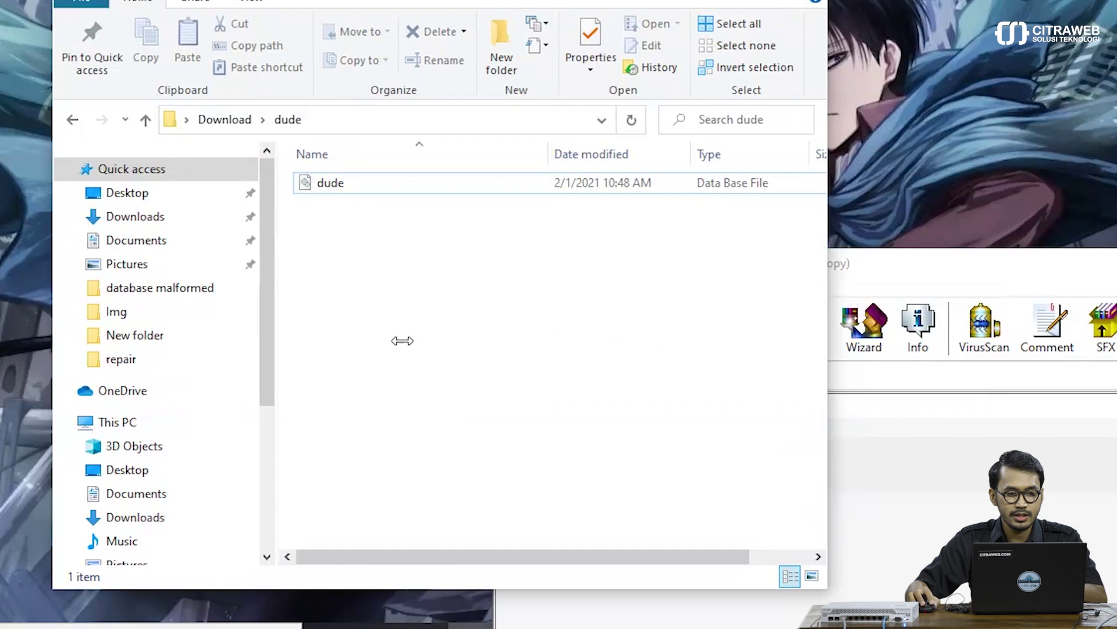
drag(998, 274, 545, 325)
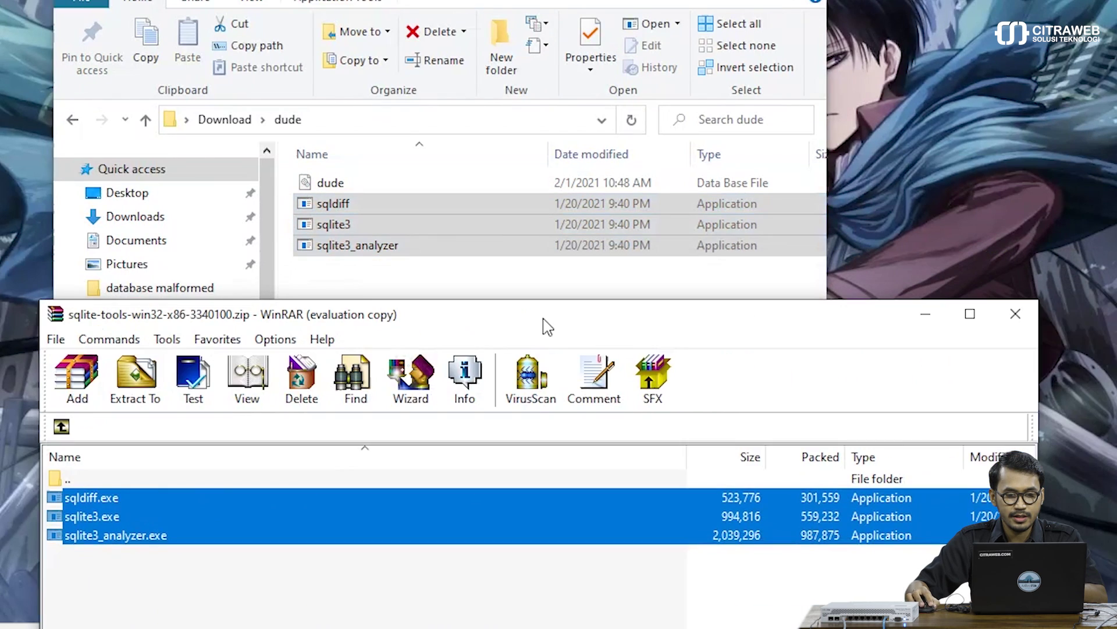
click(1013, 315)
click(601, 322)
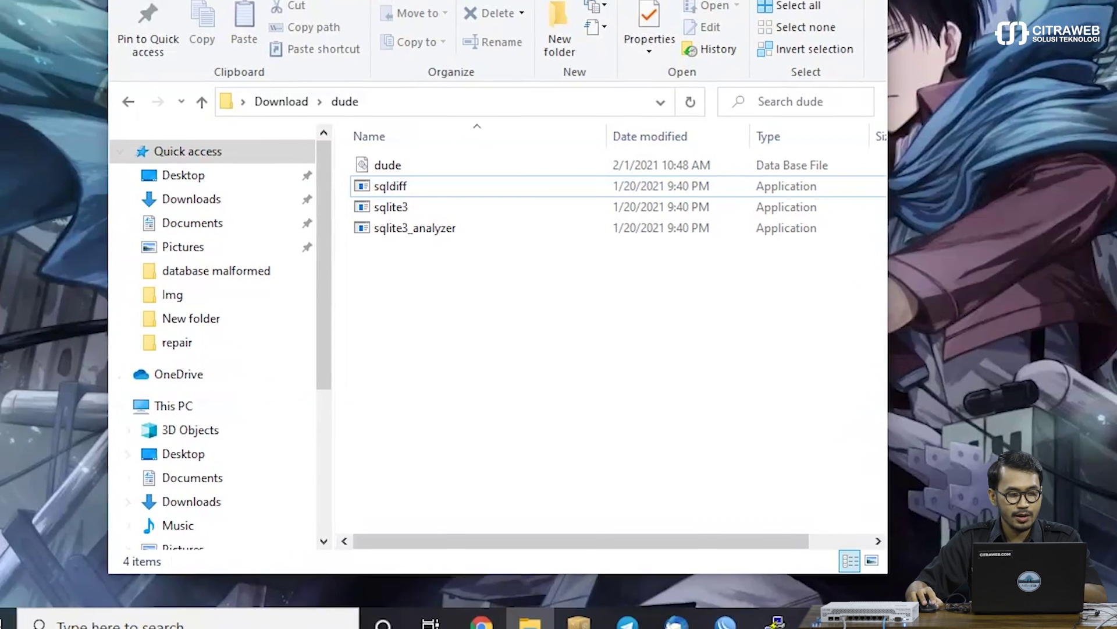
Find Command Prompt by searching for cmd and run it as administrator.
key(super)
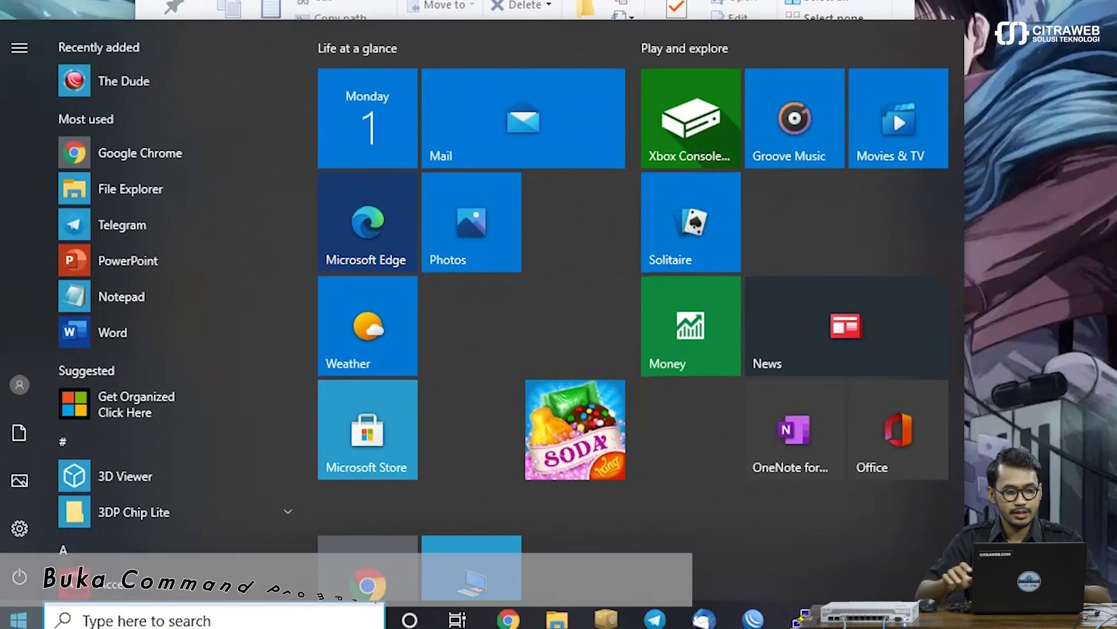
text(cmd)
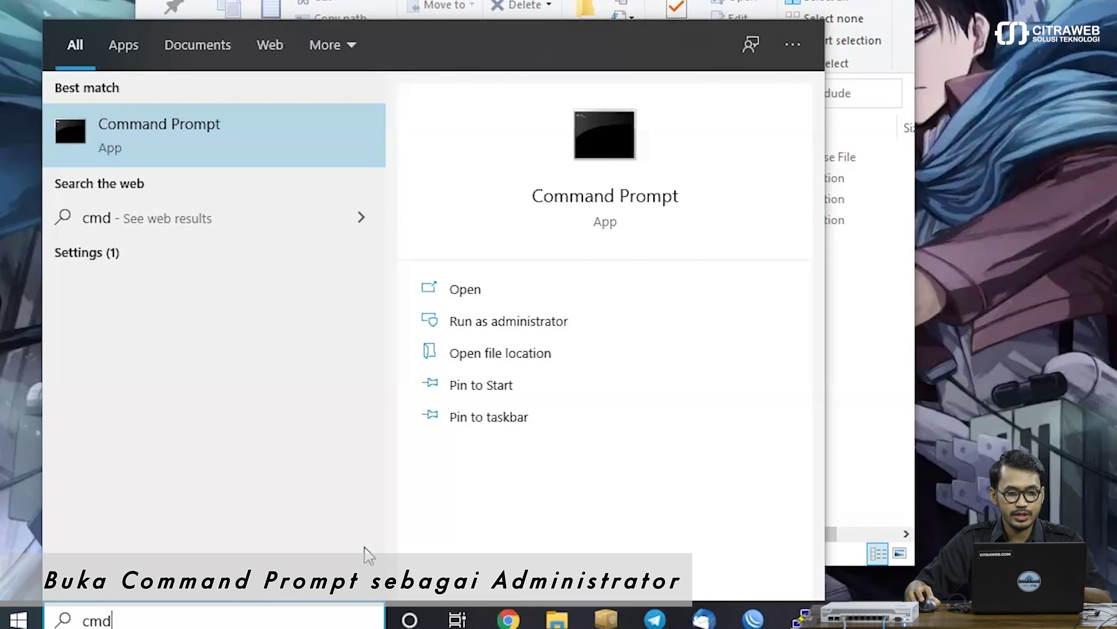
click(506, 326)
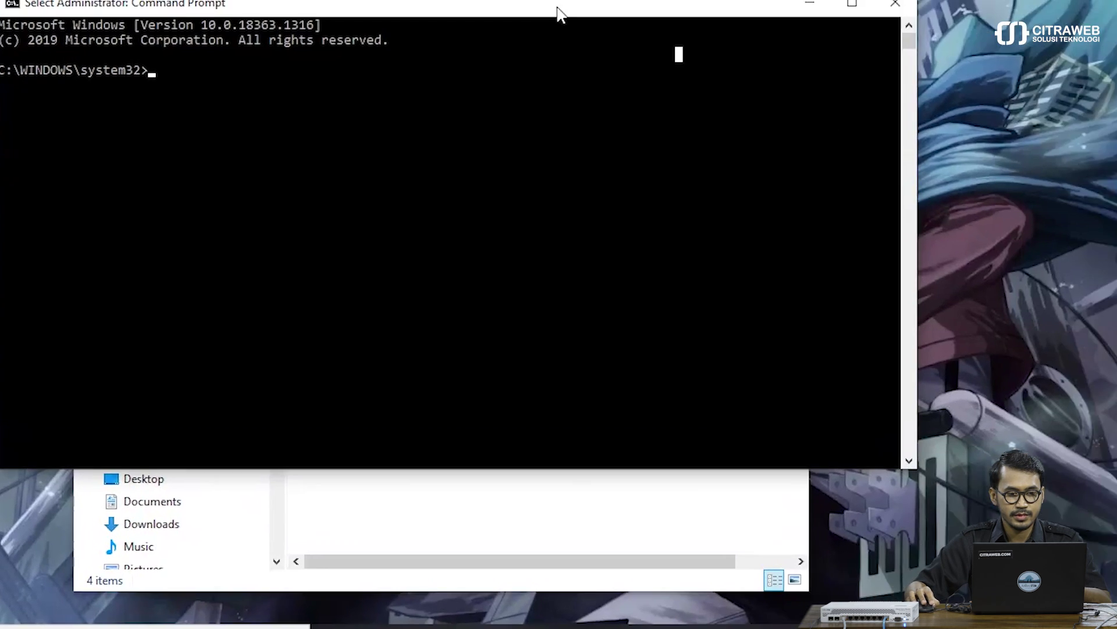
Narrow the Command Prompt window and arrange it beside the dude folder window so the folder's files stay visible.
drag(559, 12, 871, 155)
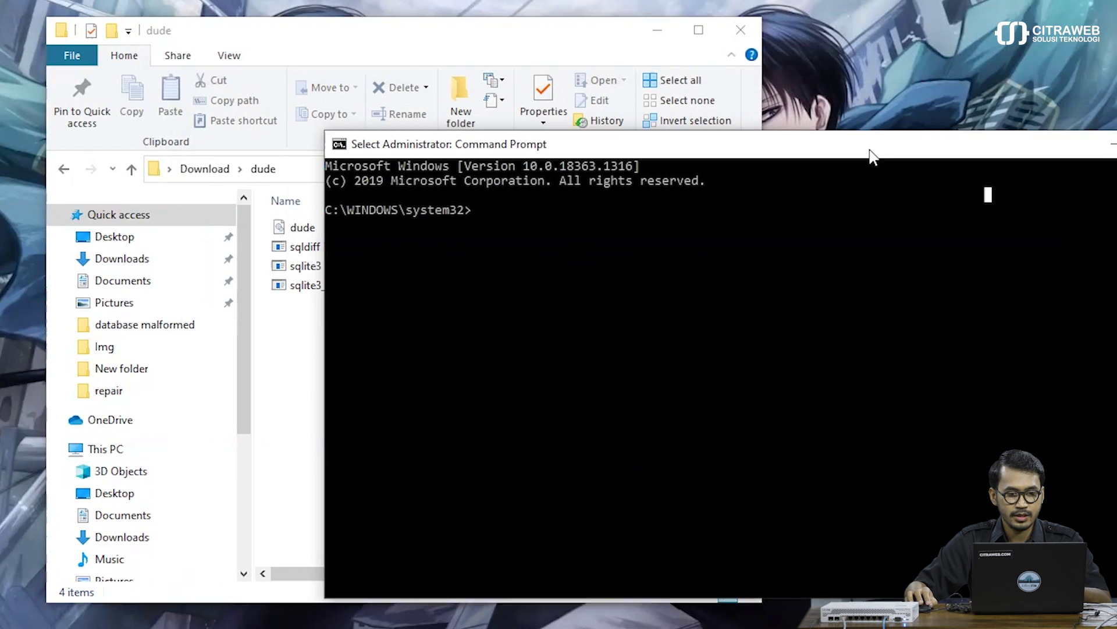
click(536, 45)
drag(430, 51, 431, 38)
drag(672, 148, 565, 184)
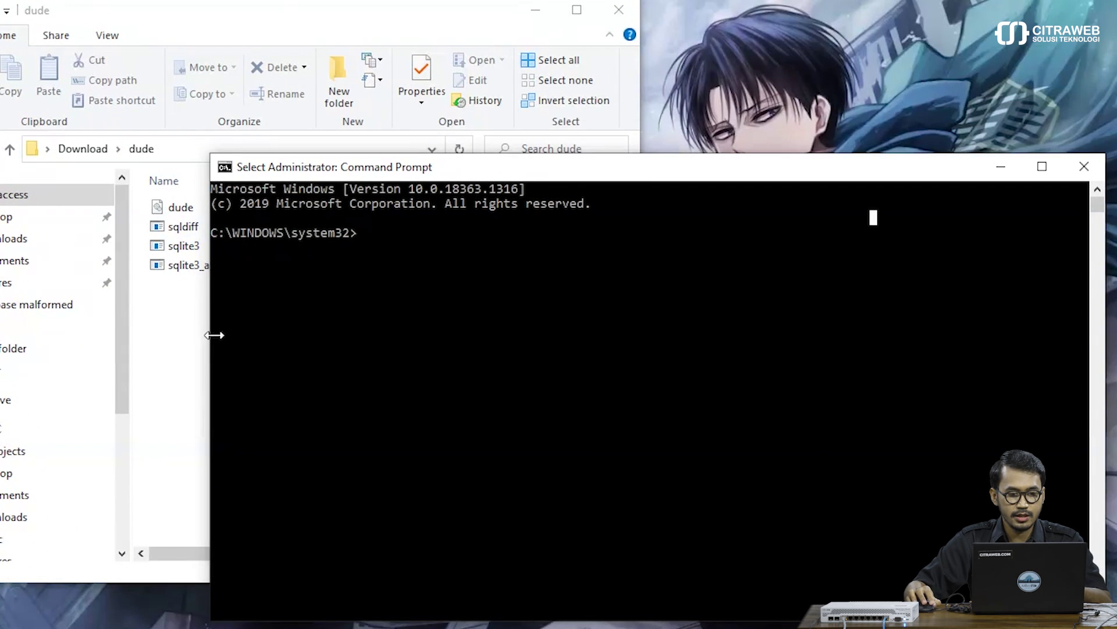
drag(214, 335, 386, 335)
drag(510, 175, 490, 322)
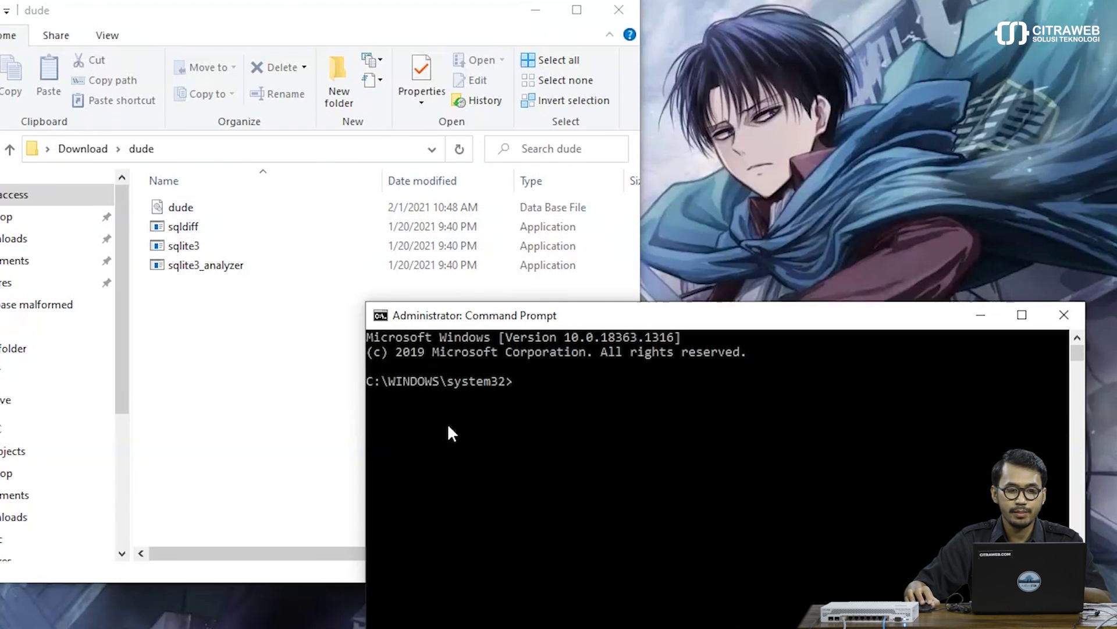
Copy the full path of the local dude folder to the clipboard.
click(302, 153)
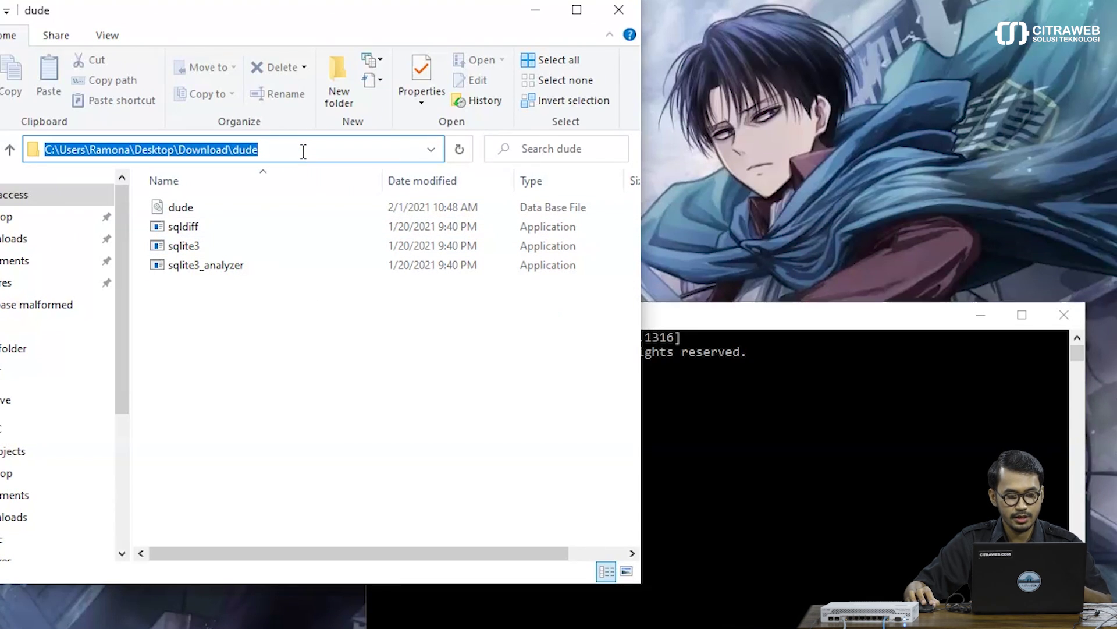
click(303, 151)
key(ctrl+a)
key(ctrl+c)
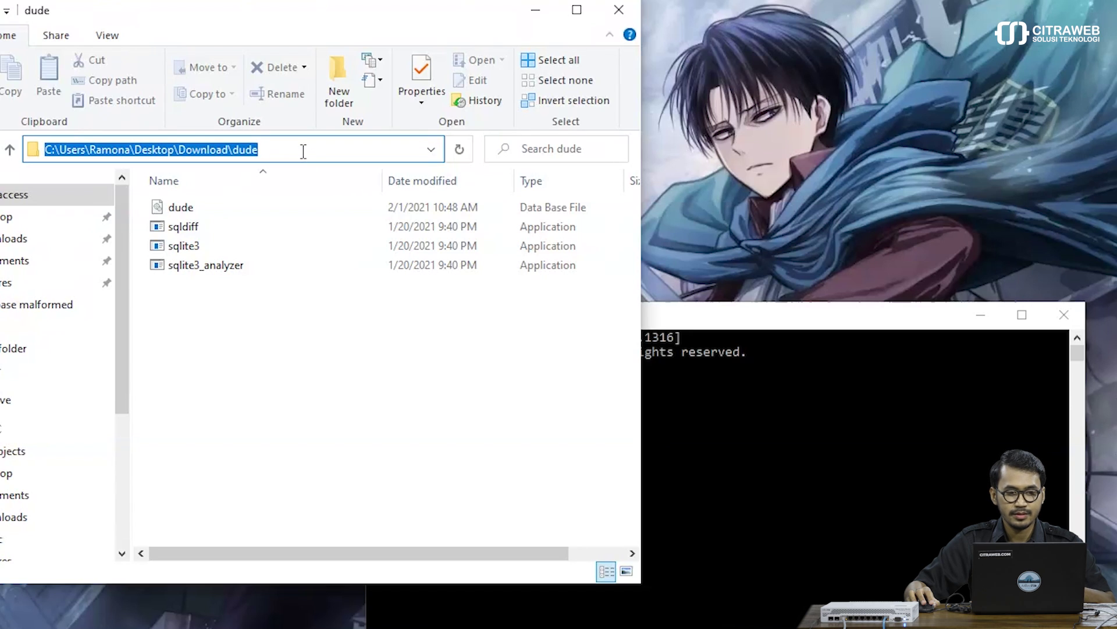
Change Command Prompt's working directory to the local Download\dude folder using the copied path.
click(305, 375)
mouse_move(704, 310)
mouse_down()
mouse_move(711, 323)
mouse_move(691, 327)
mouse_move(701, 316)
mouse_up()
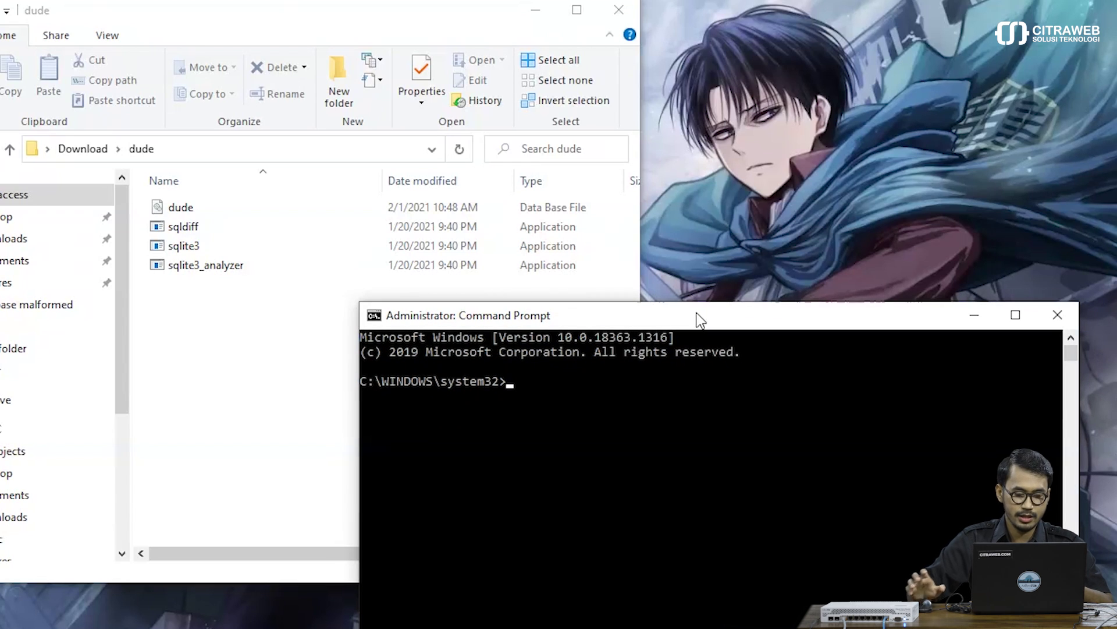
text(cd)
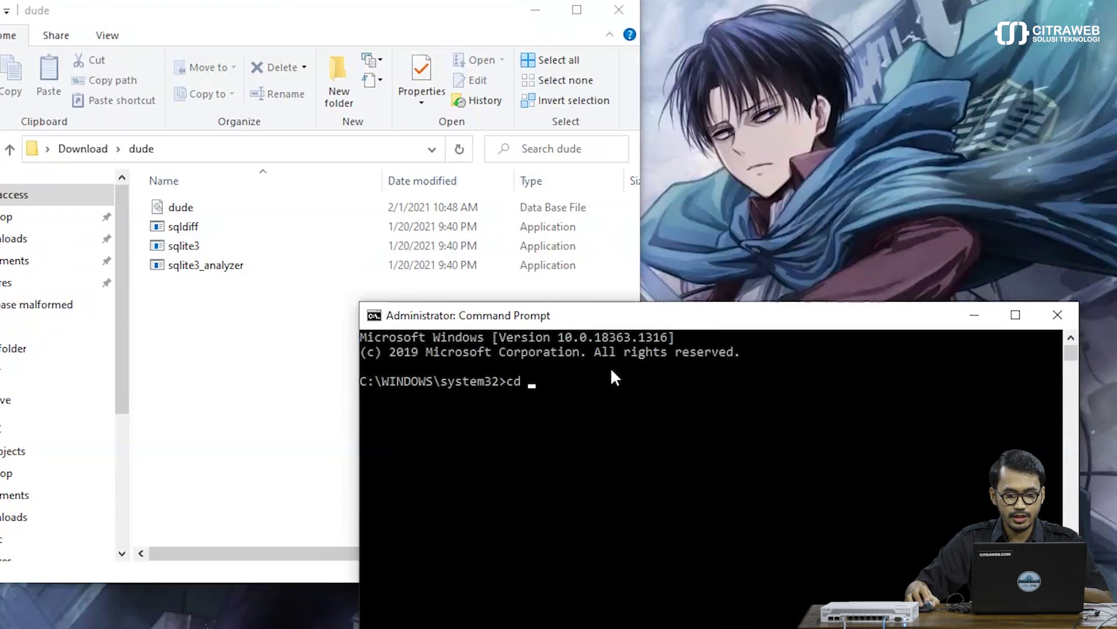
key(ctrl+v)
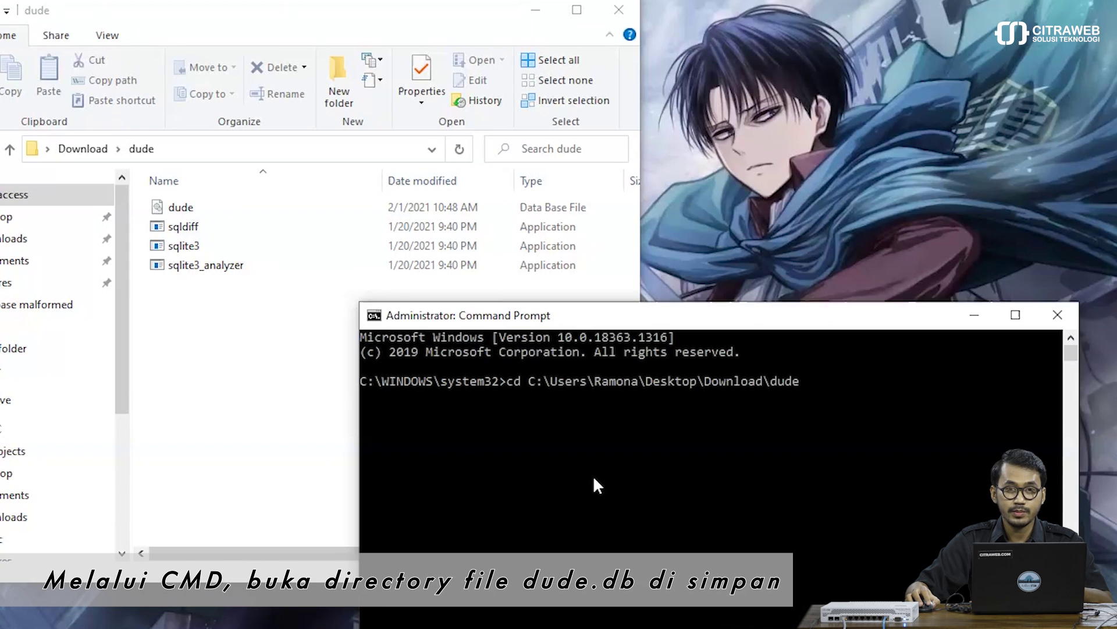
key(Return)
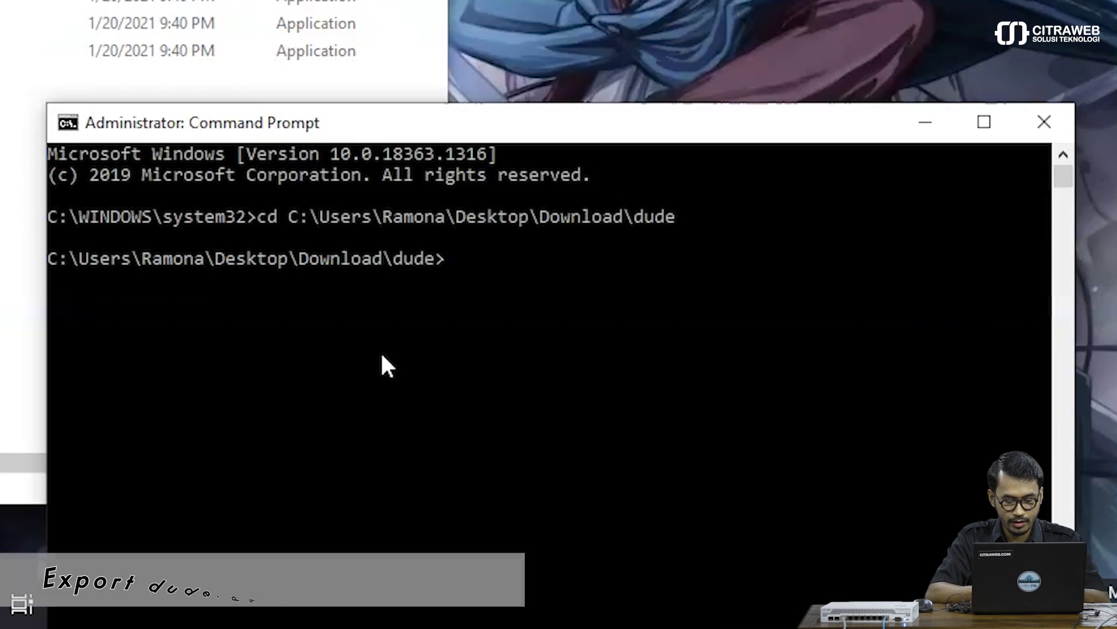
Export the database to an SQL file by running echo .dump | sqlite3 dude.db > dude.sql.
text(echo)
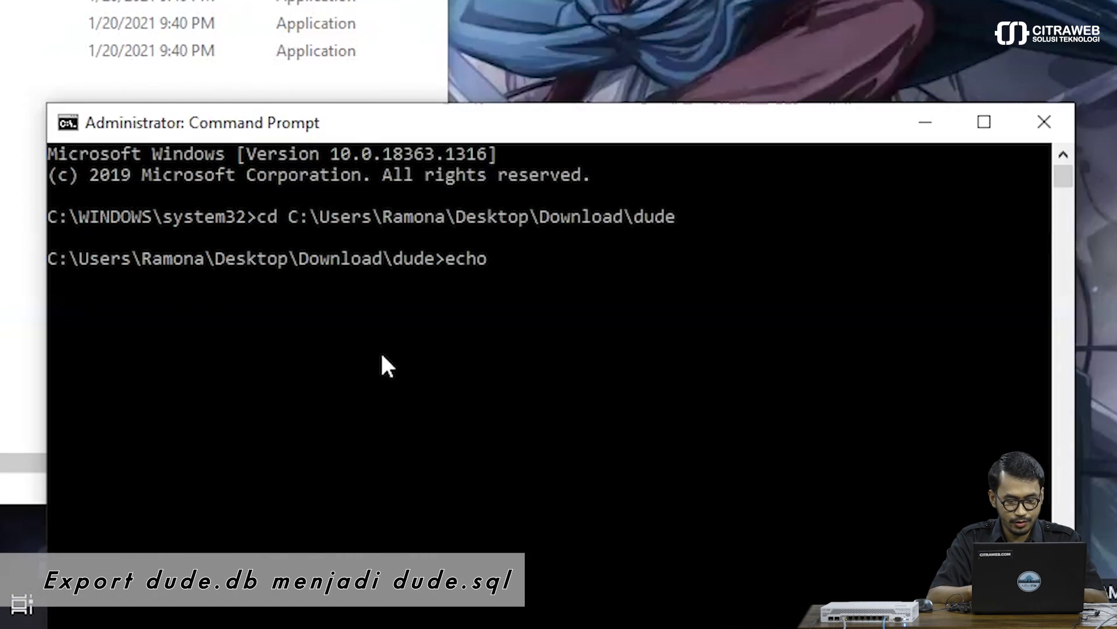
text( .dump |)
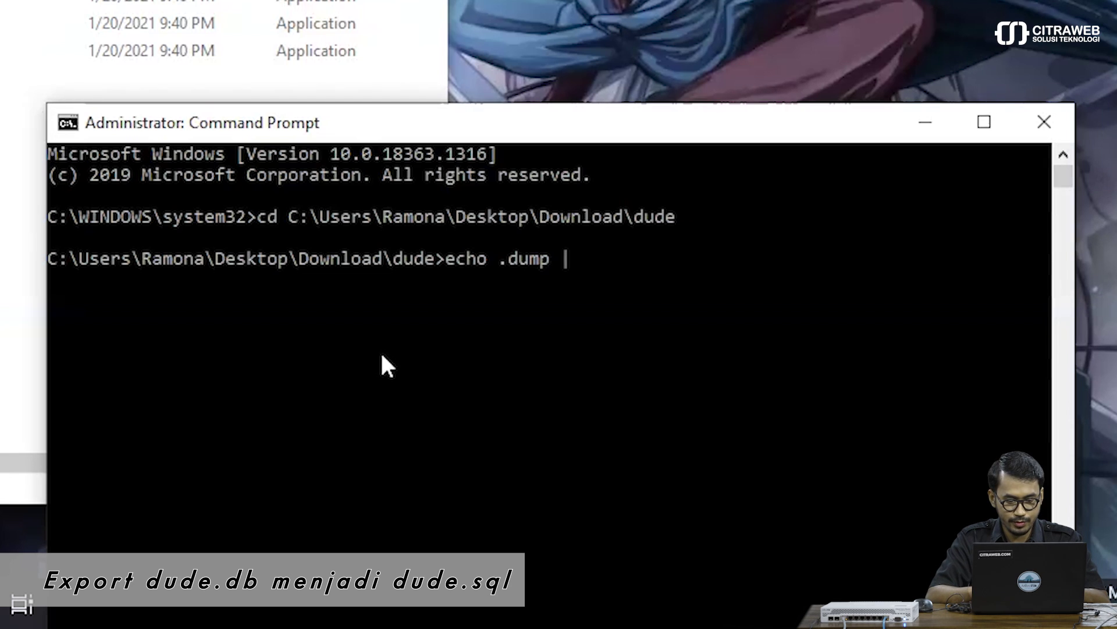
text( sqlite)
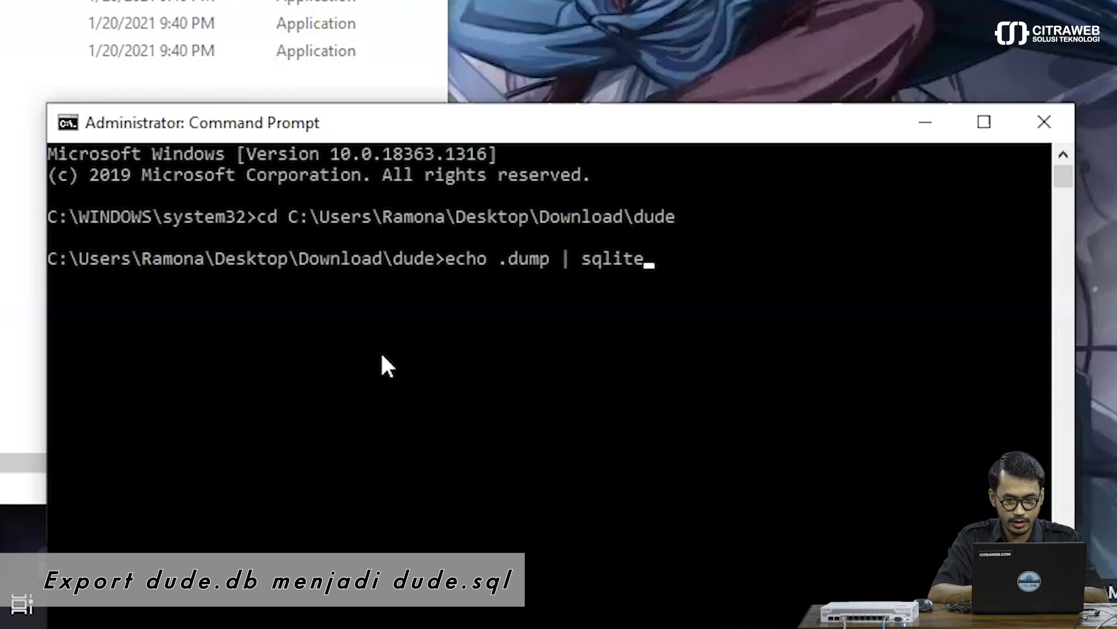
text(3 )
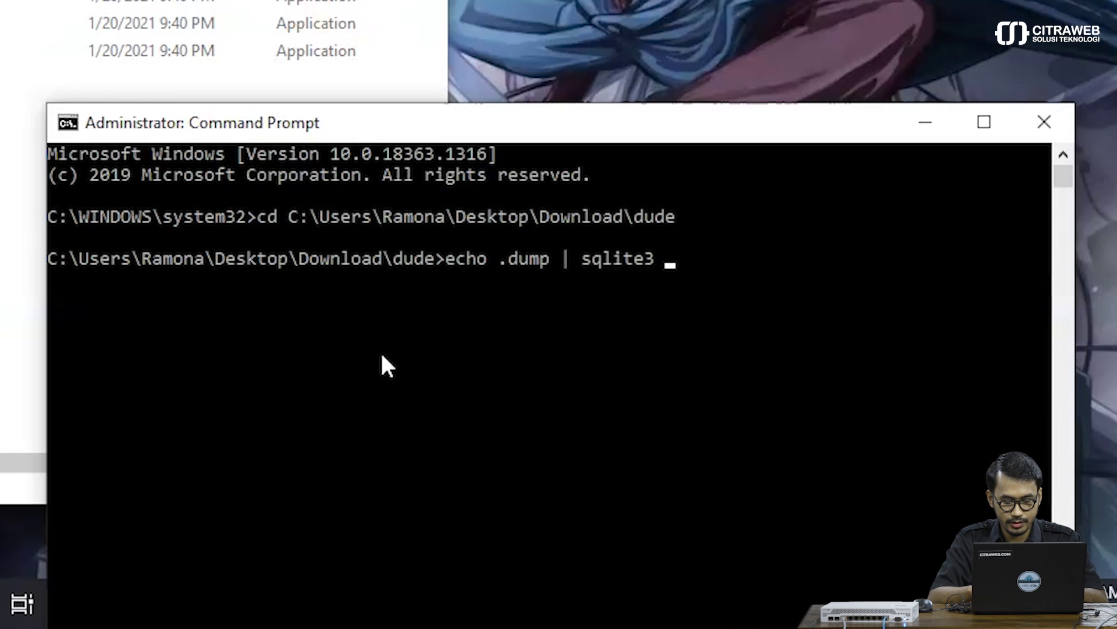
text(dude)
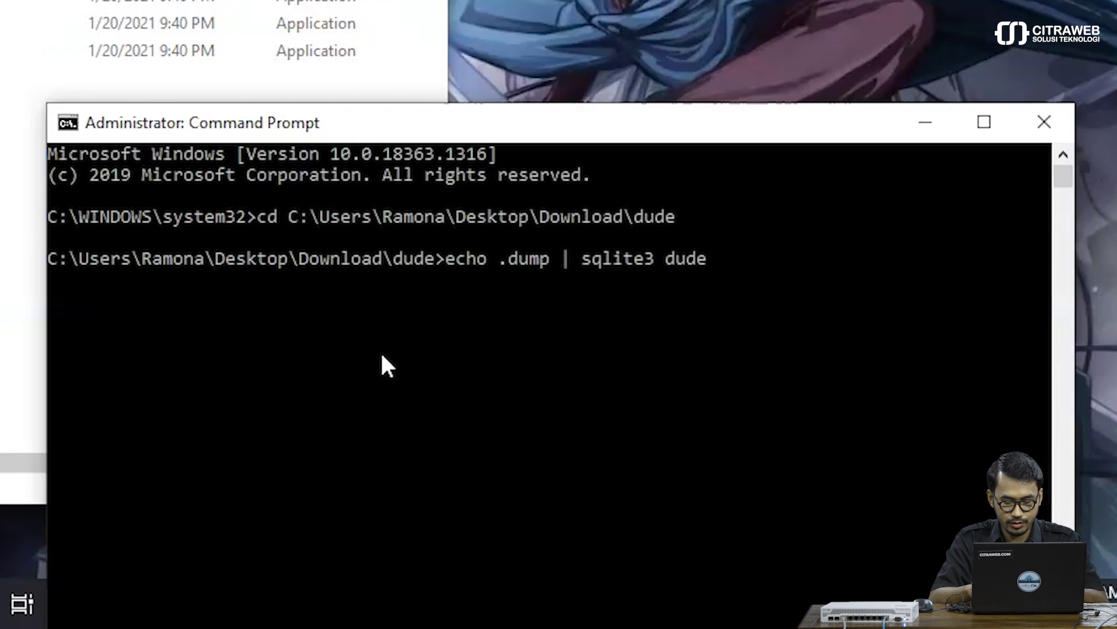
text(.db > d)
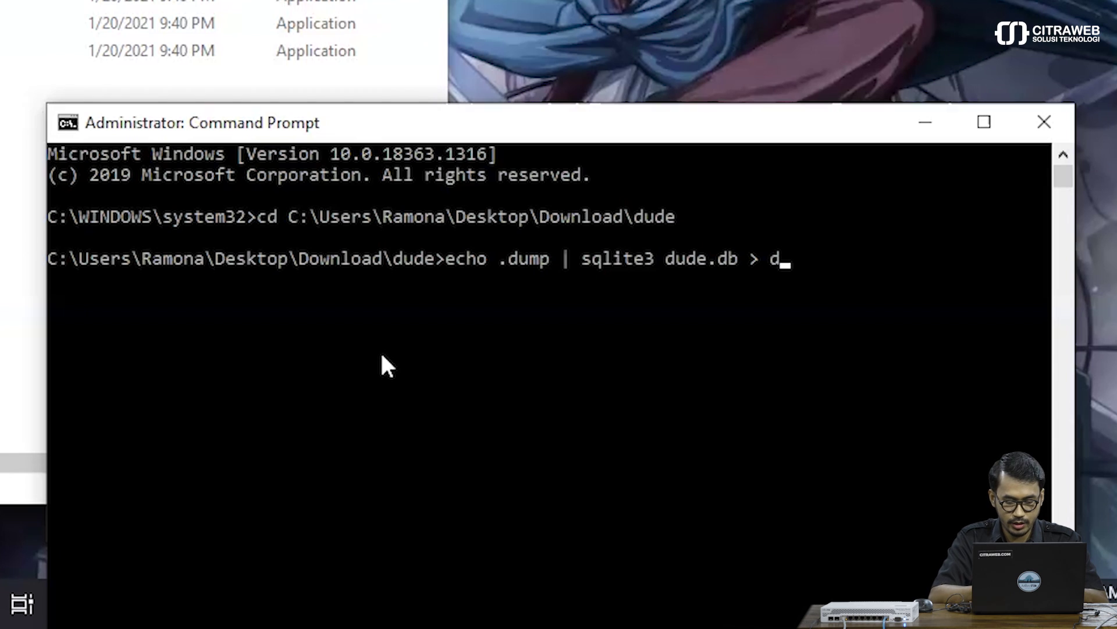
text(ude.sql)
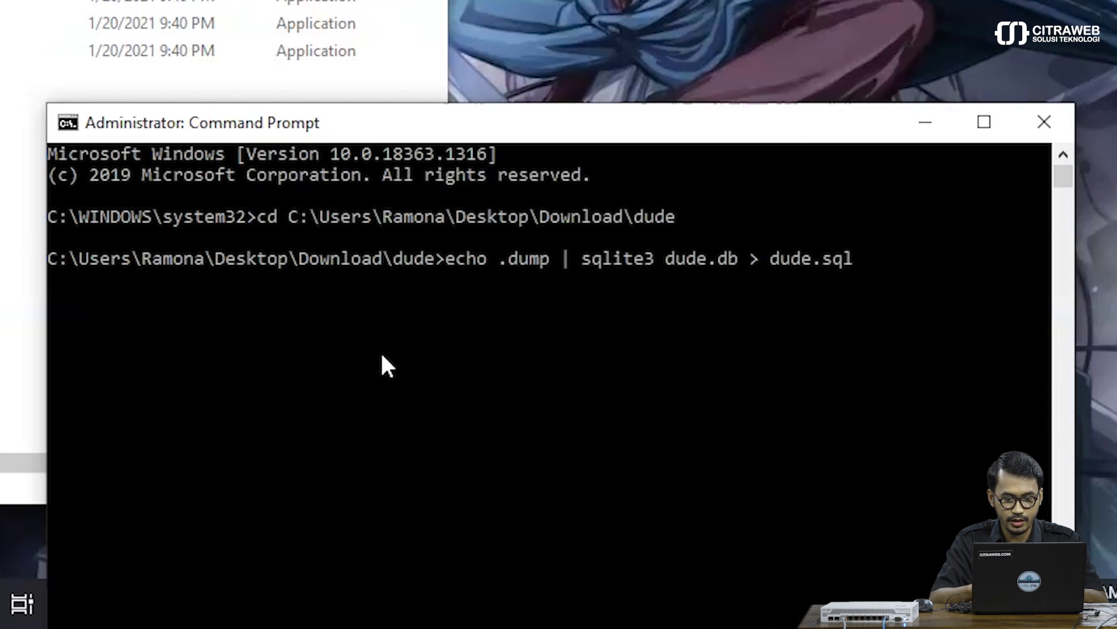
key(Return)
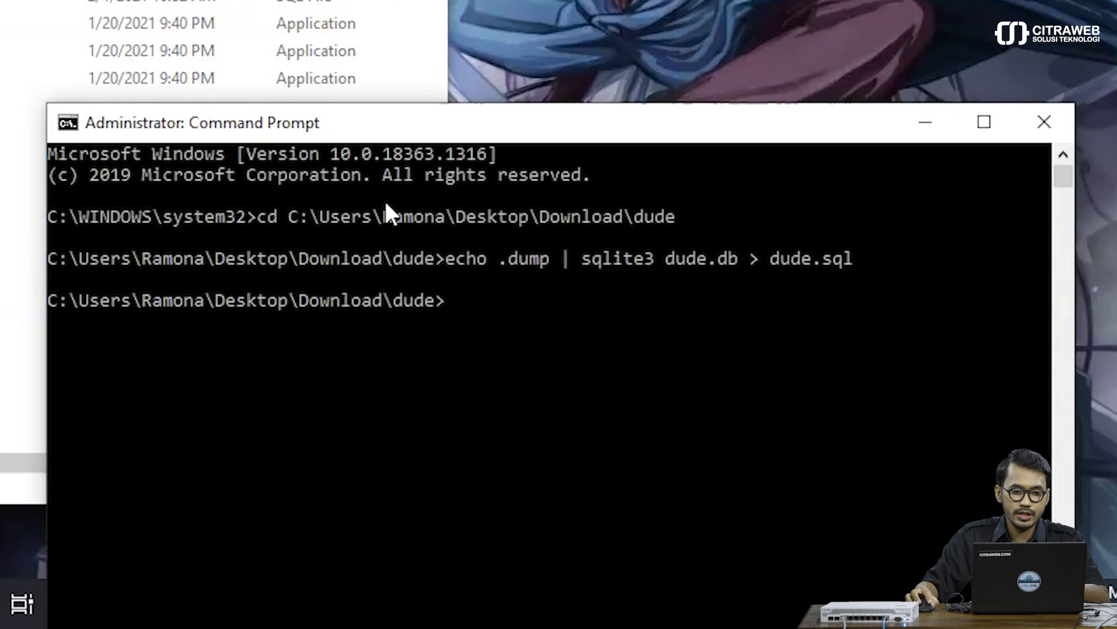
Move Command Prompt clear of the dude folder's files and open the exported dude.sql in Notepad++.
drag(385, 127, 456, 130)
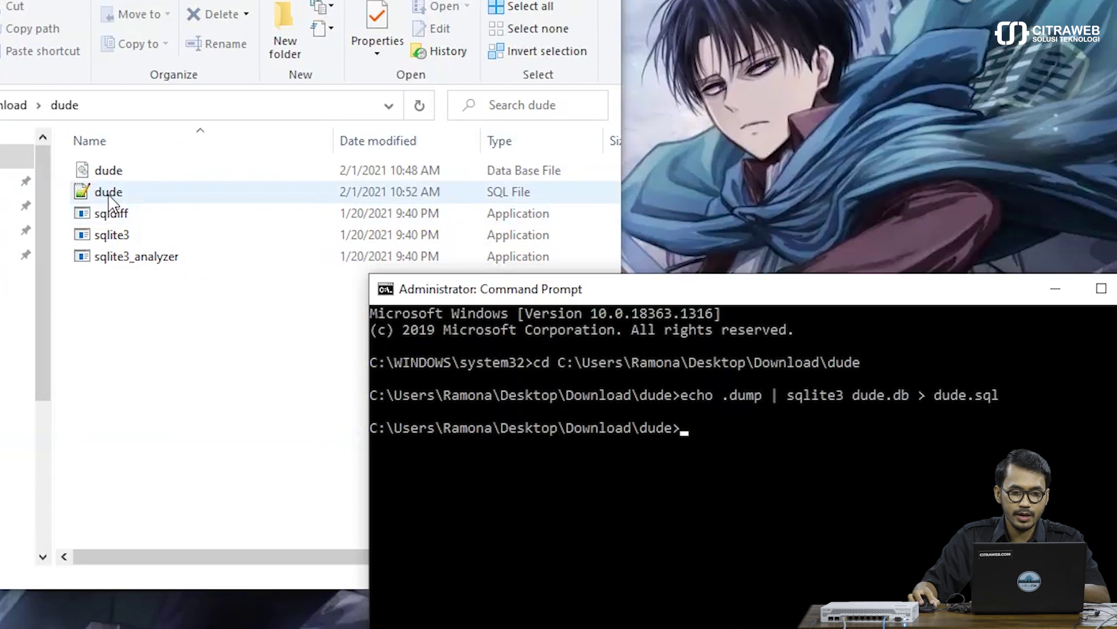
double_click(107, 192)
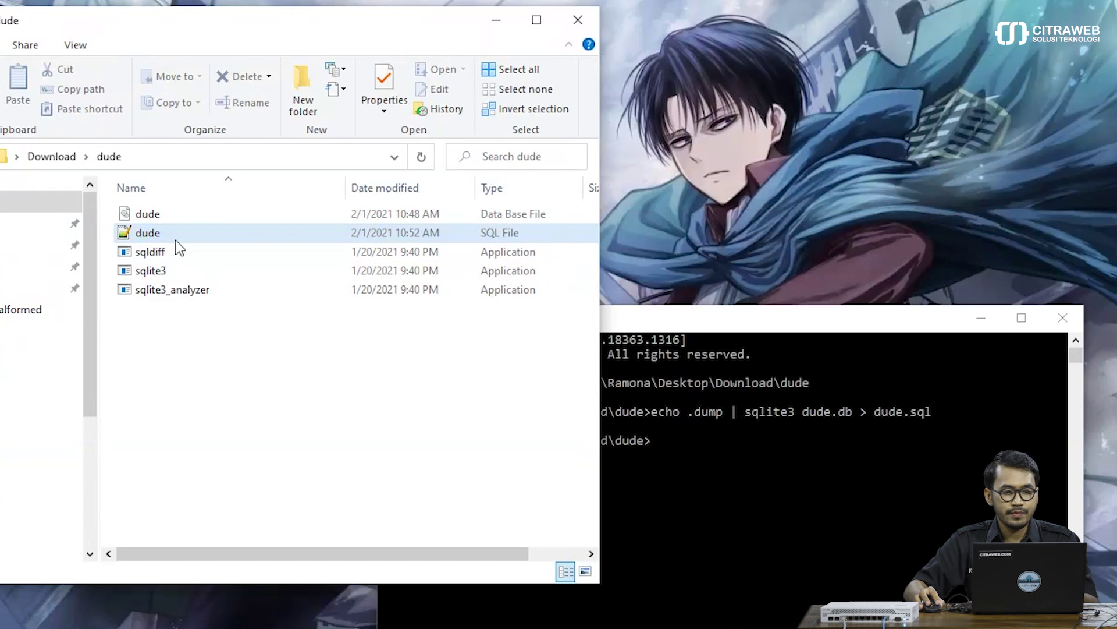
click(175, 238)
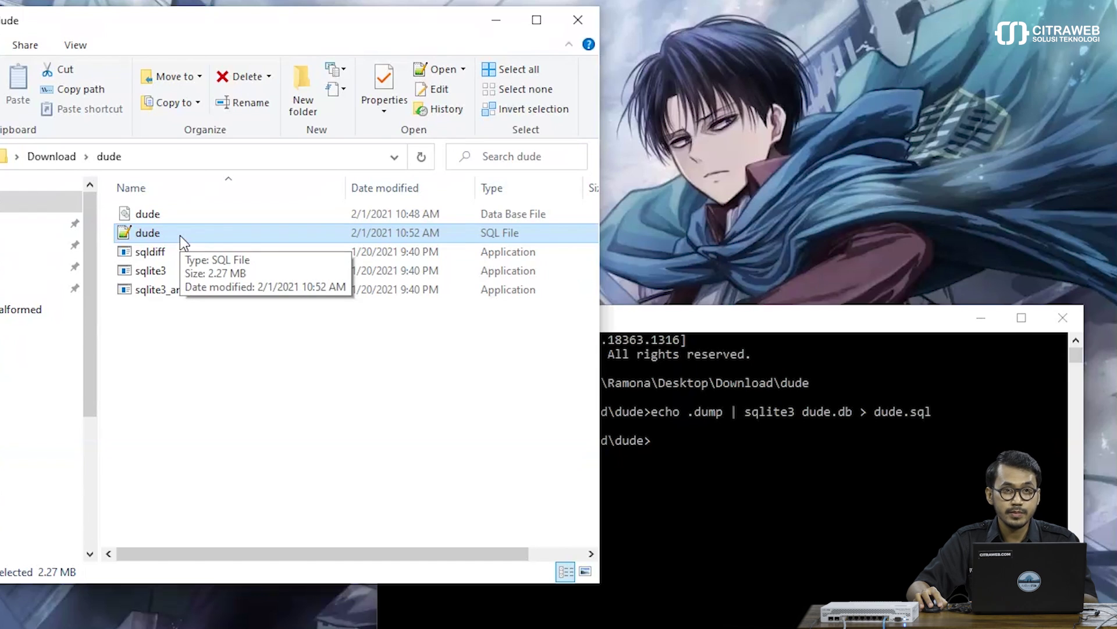
double_click(182, 234)
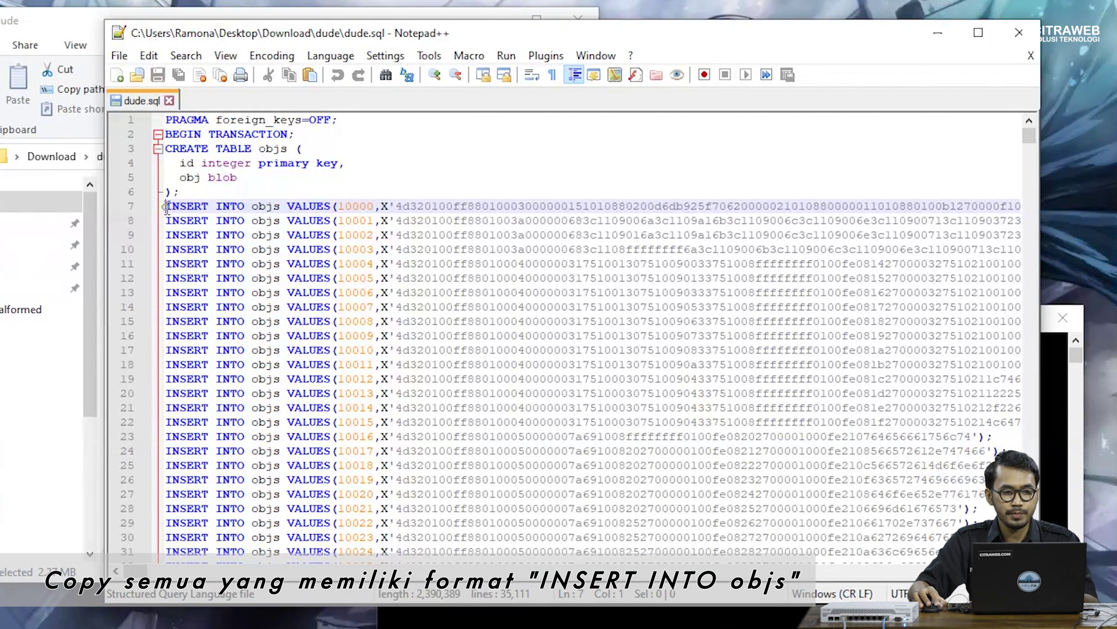
Select and copy the whole block of INSERT INTO objs statements in dude.sql, from line 7 through line 379.
scroll(593, 263, down, 20)
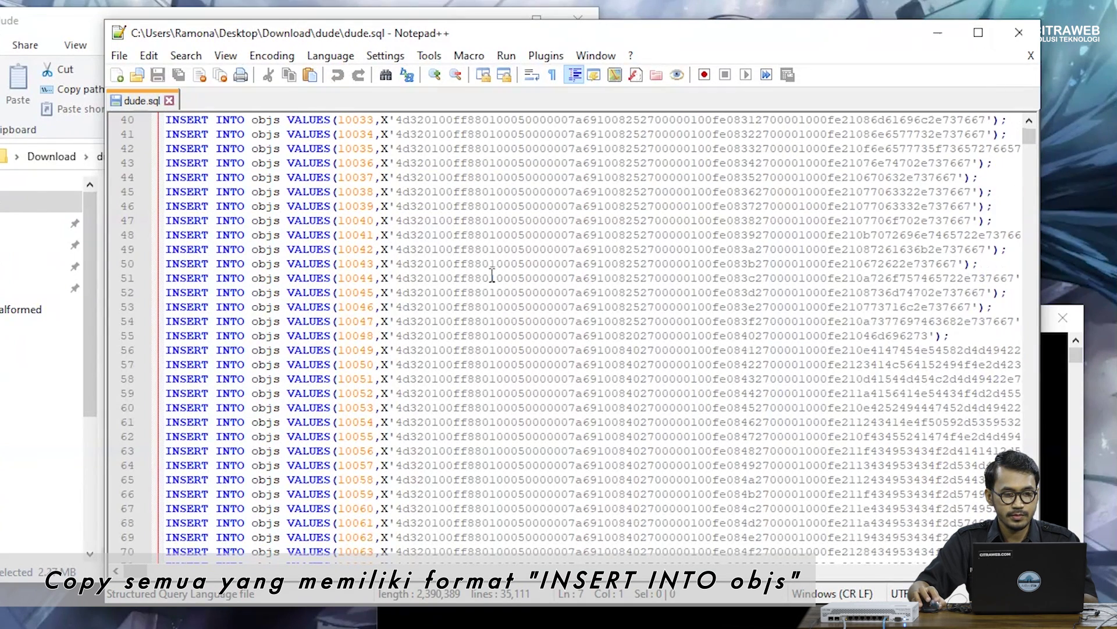
scroll(517, 276, down, 20)
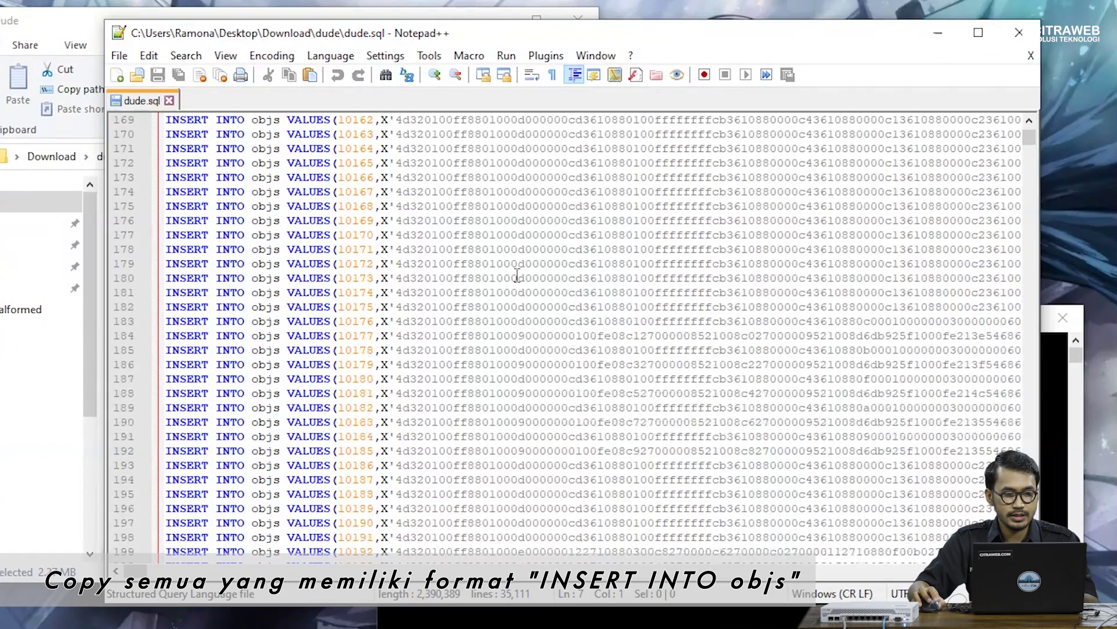
scroll(517, 276, down, 20)
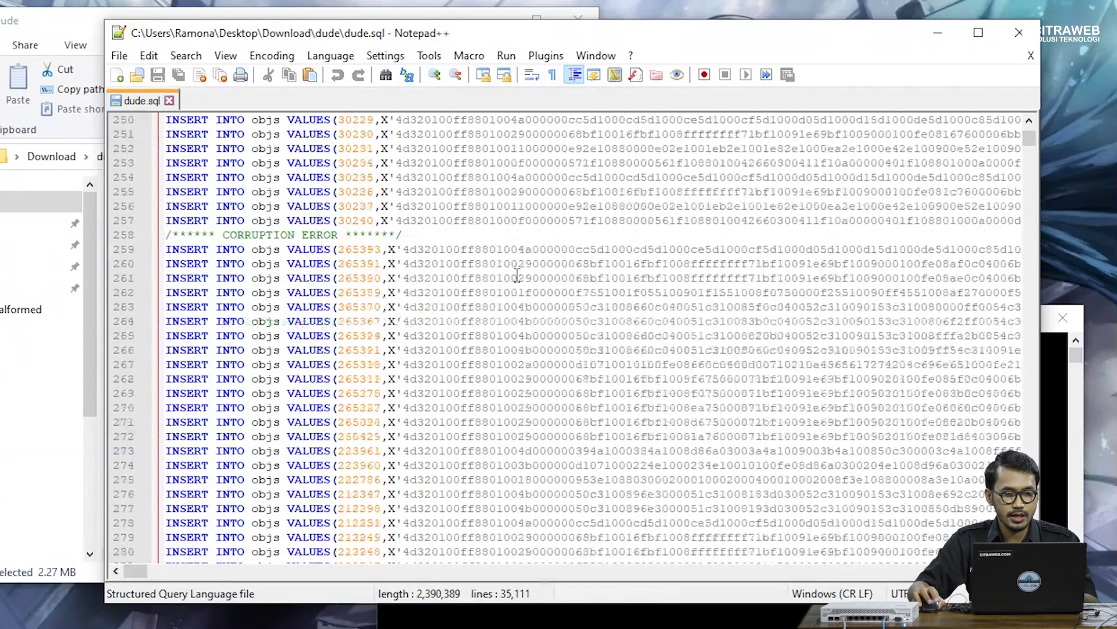
scroll(517, 276, down, 20)
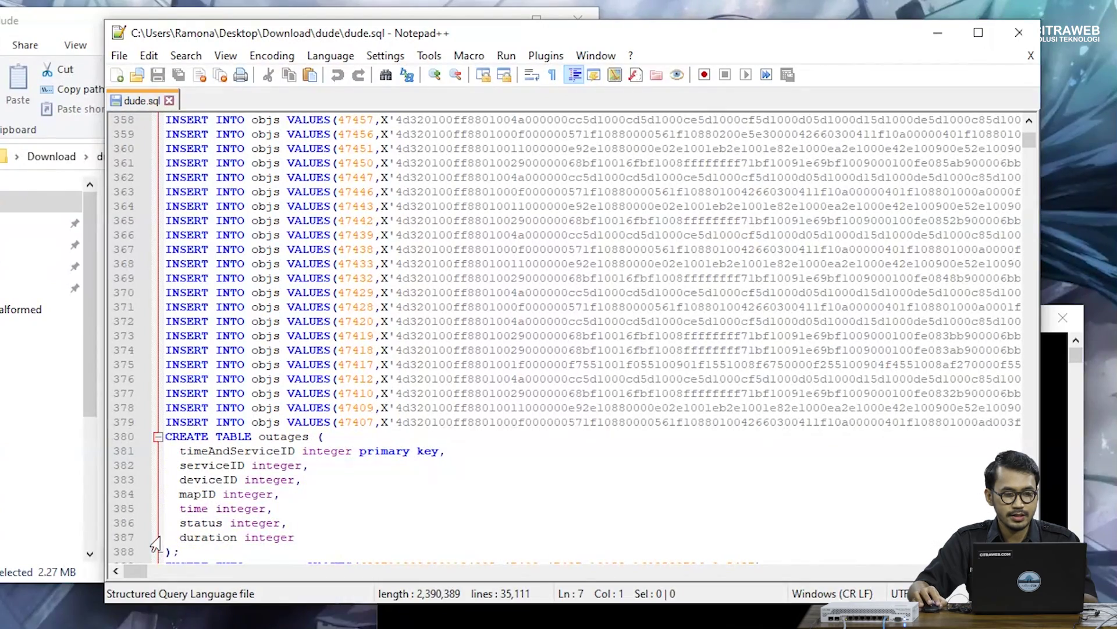
mouse_move(142, 572)
mouse_down()
mouse_move(208, 575)
mouse_move(139, 575)
mouse_up()
shift+click(639, 423)
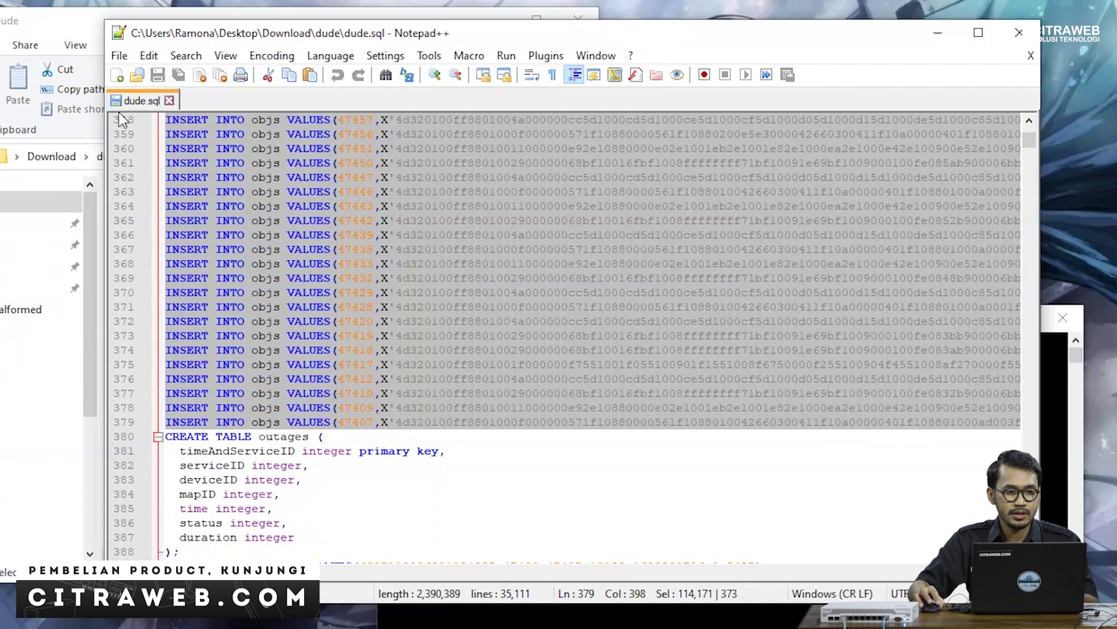
Create a new blank document and paste the copied INSERT INTO objs statements into it.
click(117, 75)
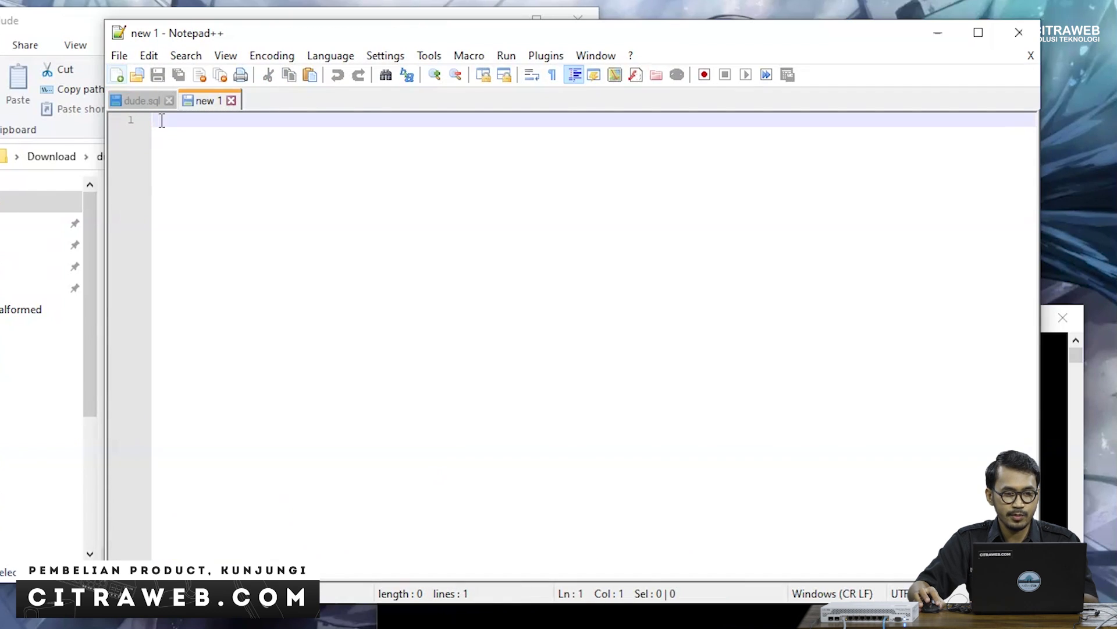
key(ctrl+v)
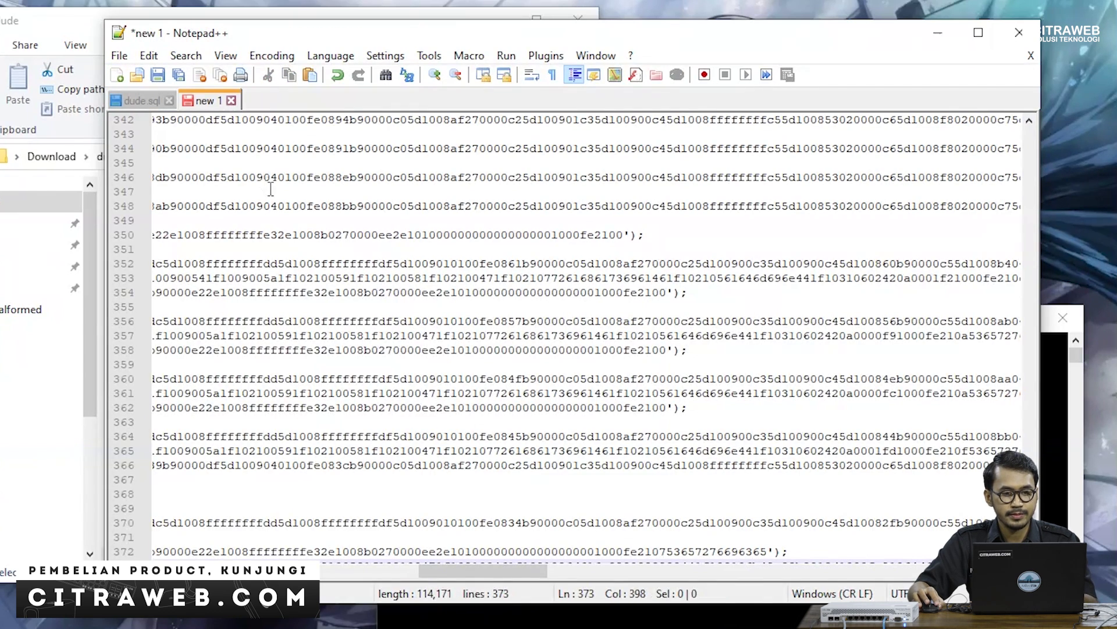
drag(507, 573, 213, 573)
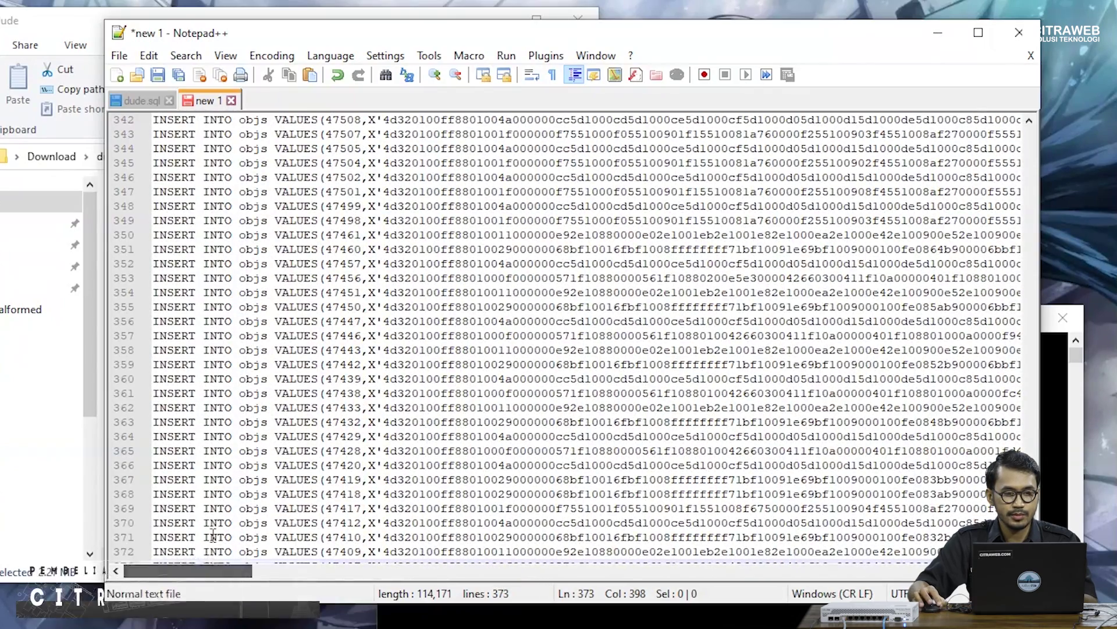
Save the new document as objs.sql in the local dude folder.
click(119, 55)
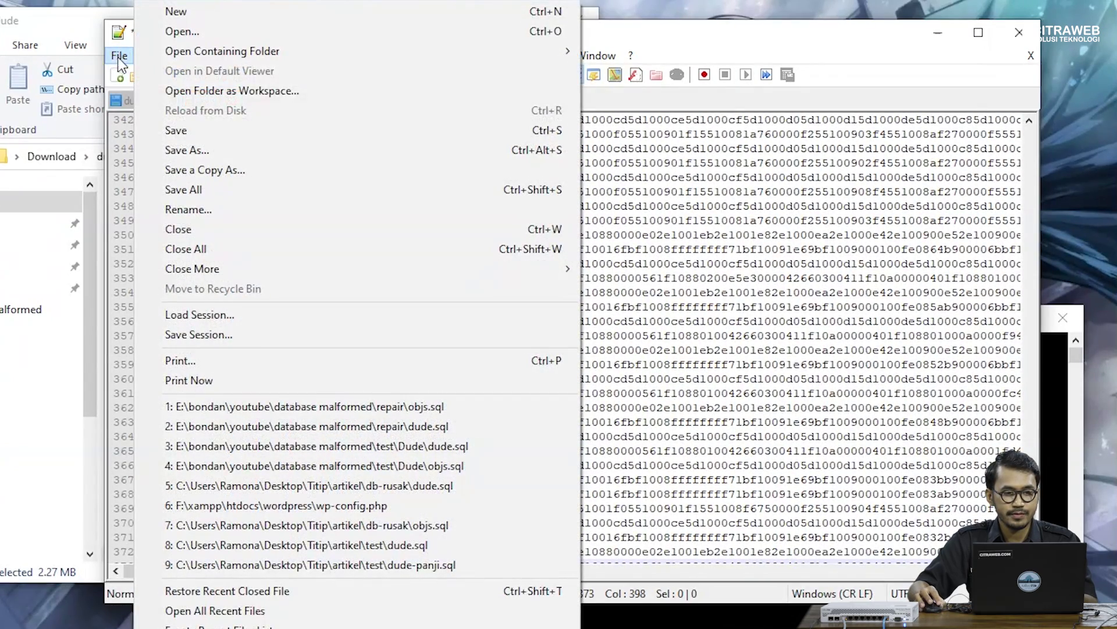
click(193, 148)
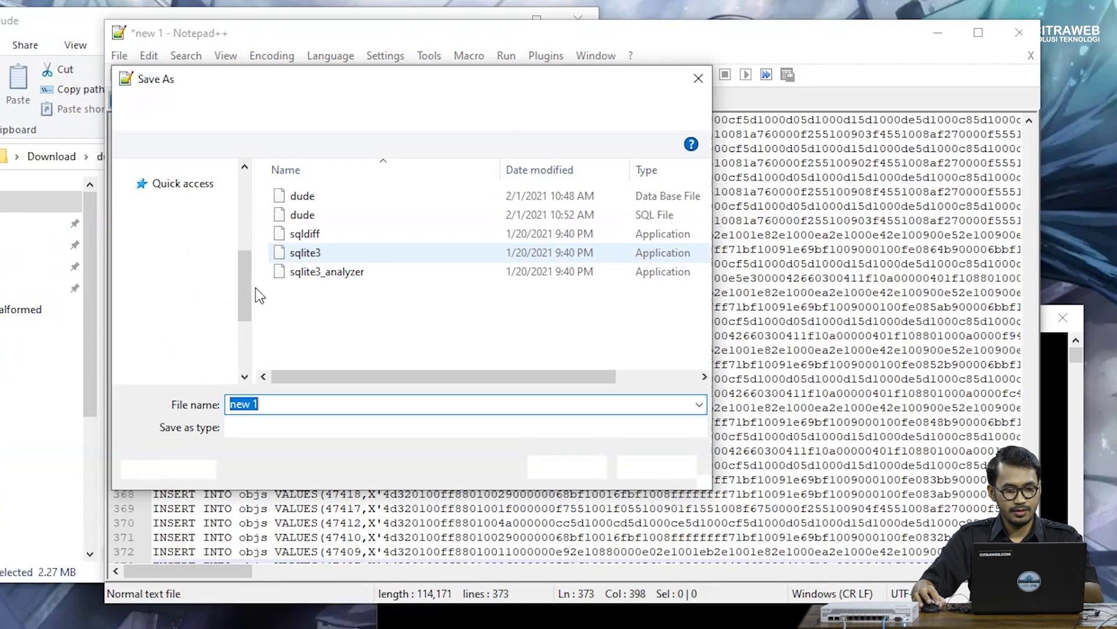
text(objs.sql)
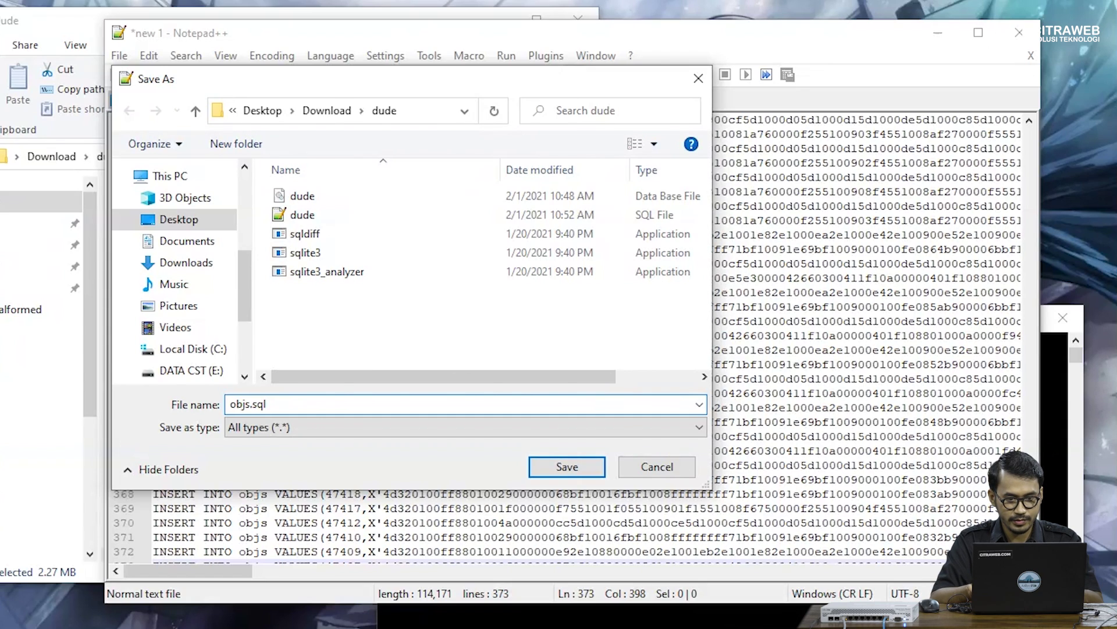
key(Return)
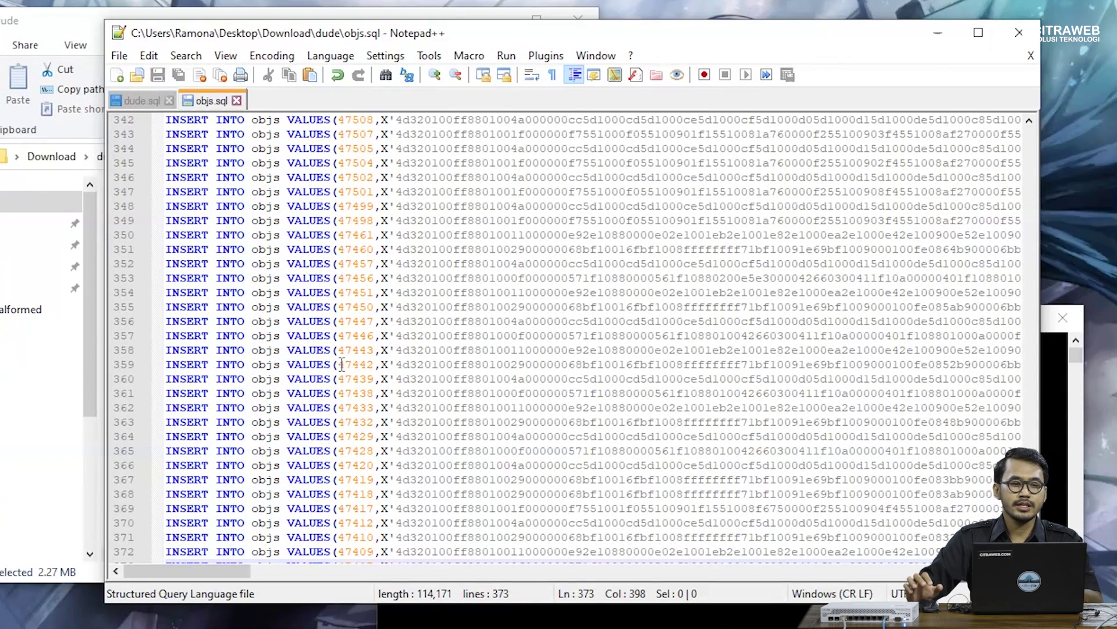
Check the local dude folder for the objs.sql file, and close Notepad++.
drag(605, 36, 830, 35)
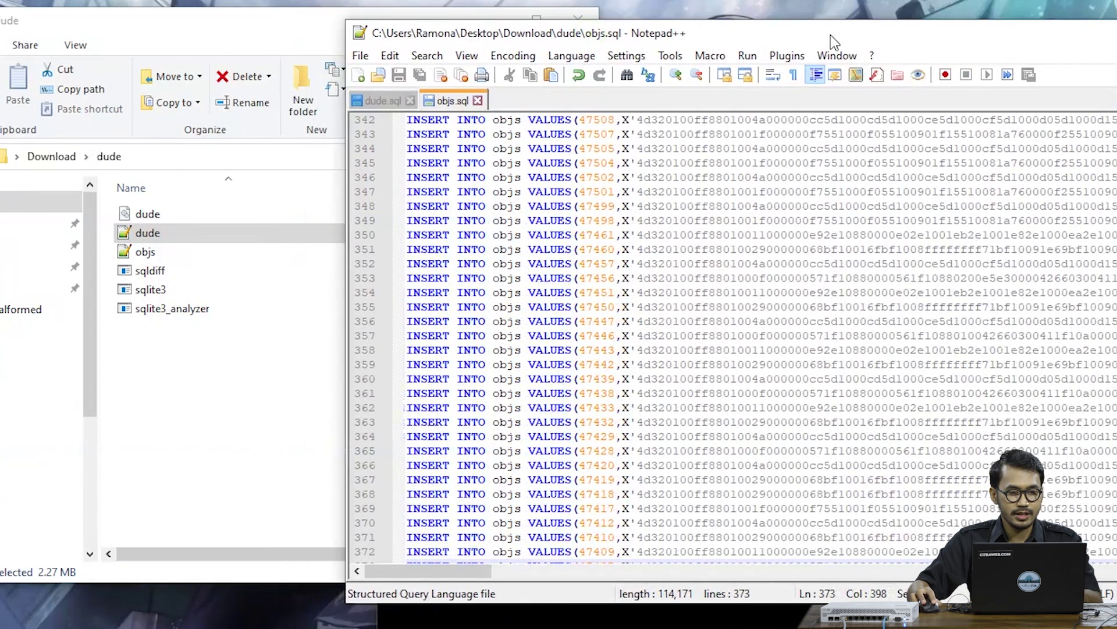
click(232, 254)
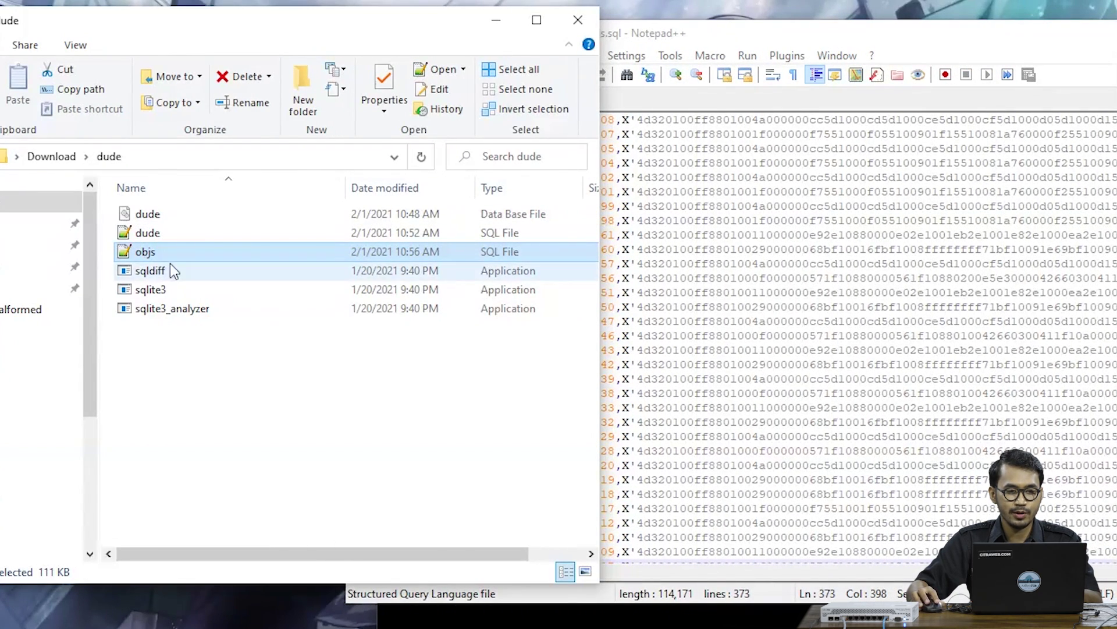
click(886, 38)
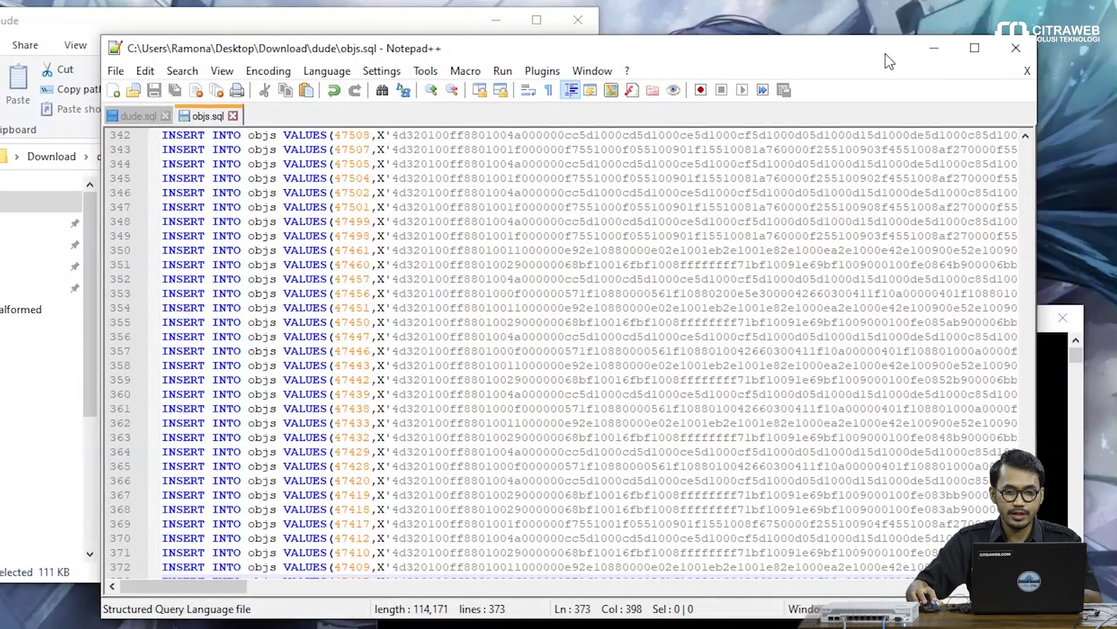
click(1009, 51)
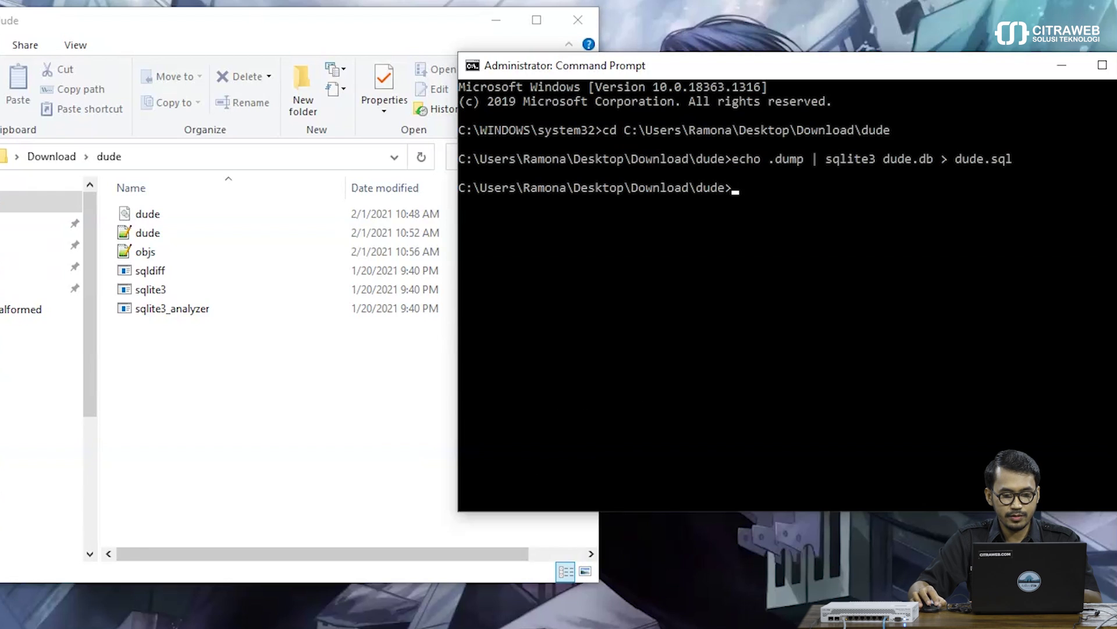
Switch to the router's WinBox session and delete dude/dude.db from its file list.
mouse_move(572, 626)
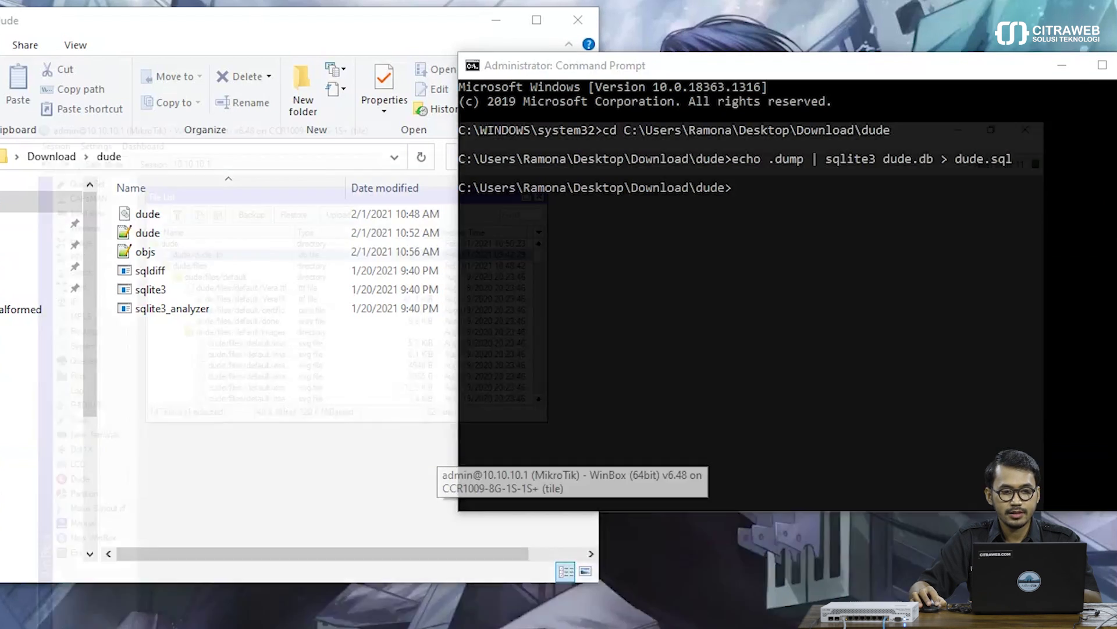
click(573, 579)
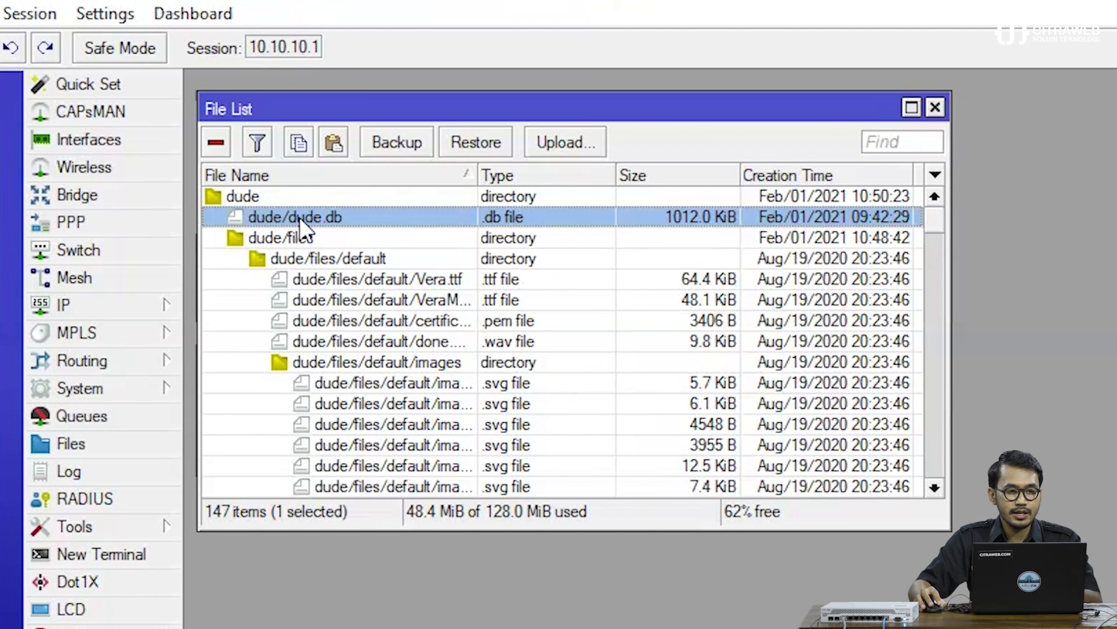
click(211, 145)
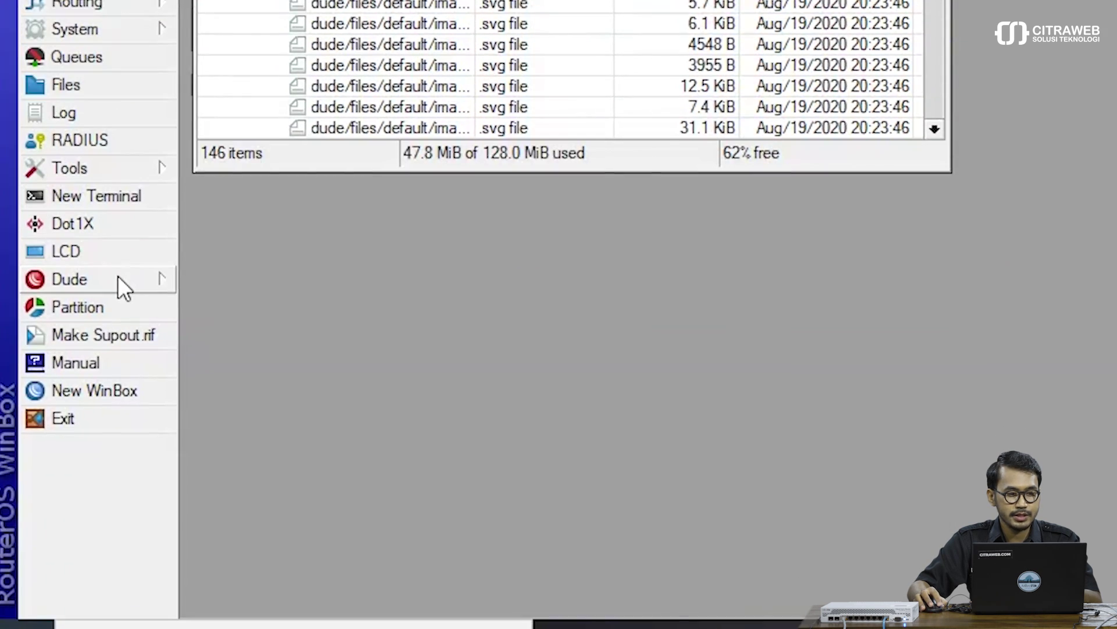
Enable the Dude server with dude as its data directory and apply the setting.
click(117, 276)
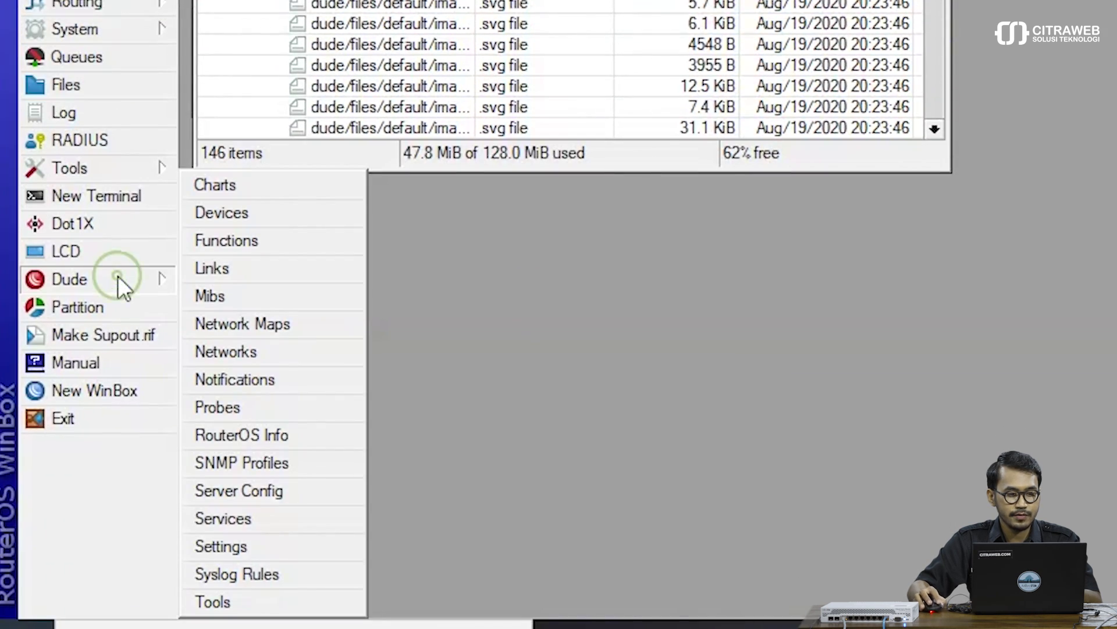
click(243, 553)
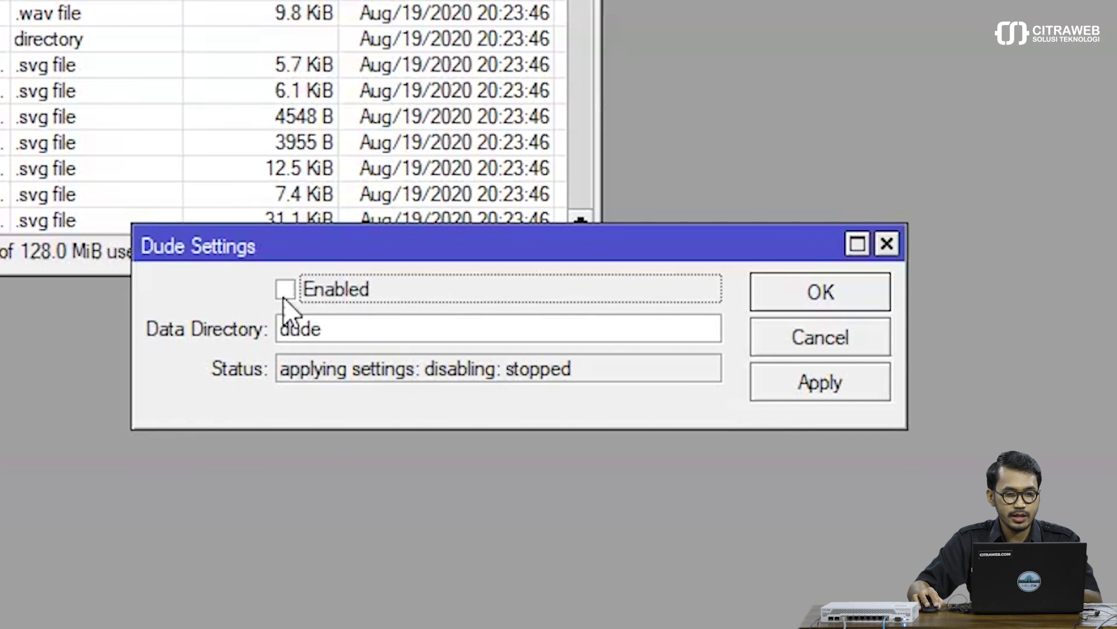
click(285, 290)
click(820, 387)
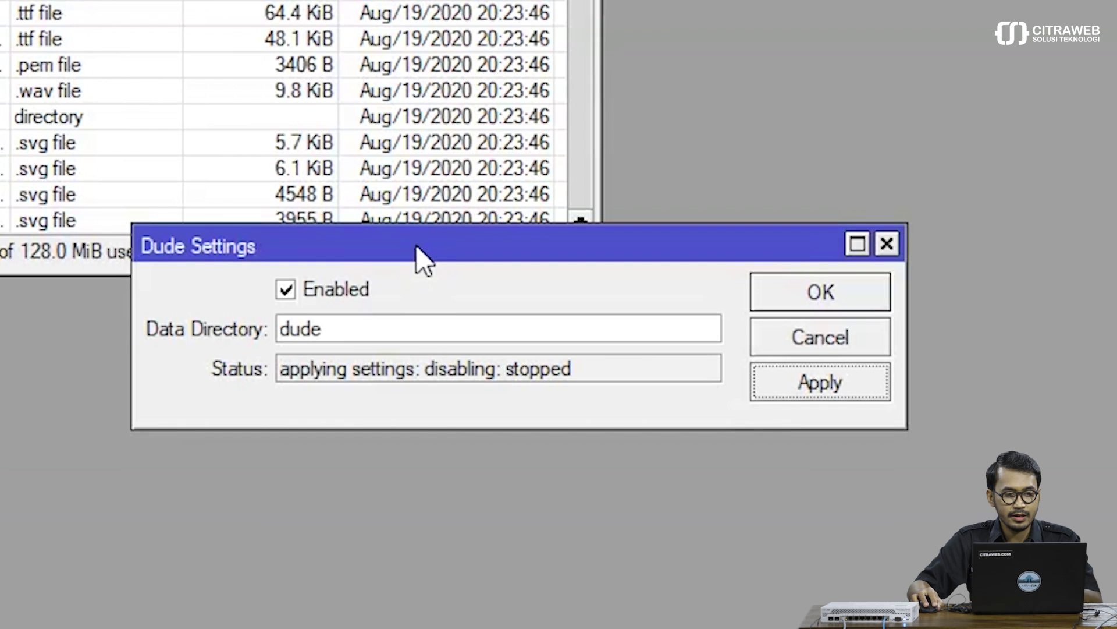
drag(414, 257, 155, 291)
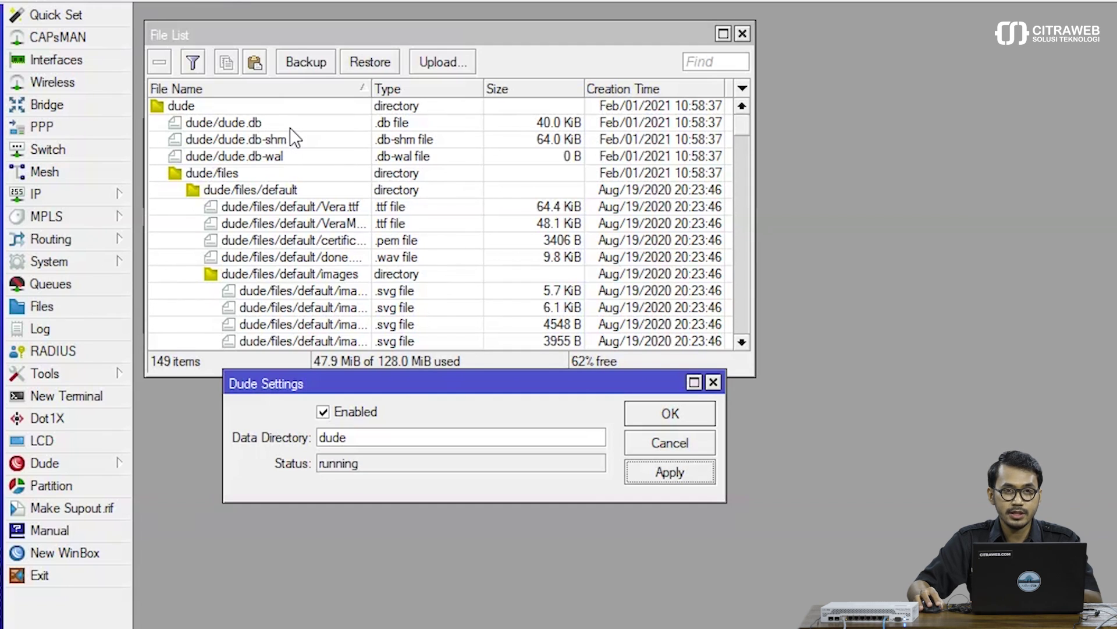
Disable the Dude server, apply the change, and select dude/dude.db in the router's file list.
click(322, 412)
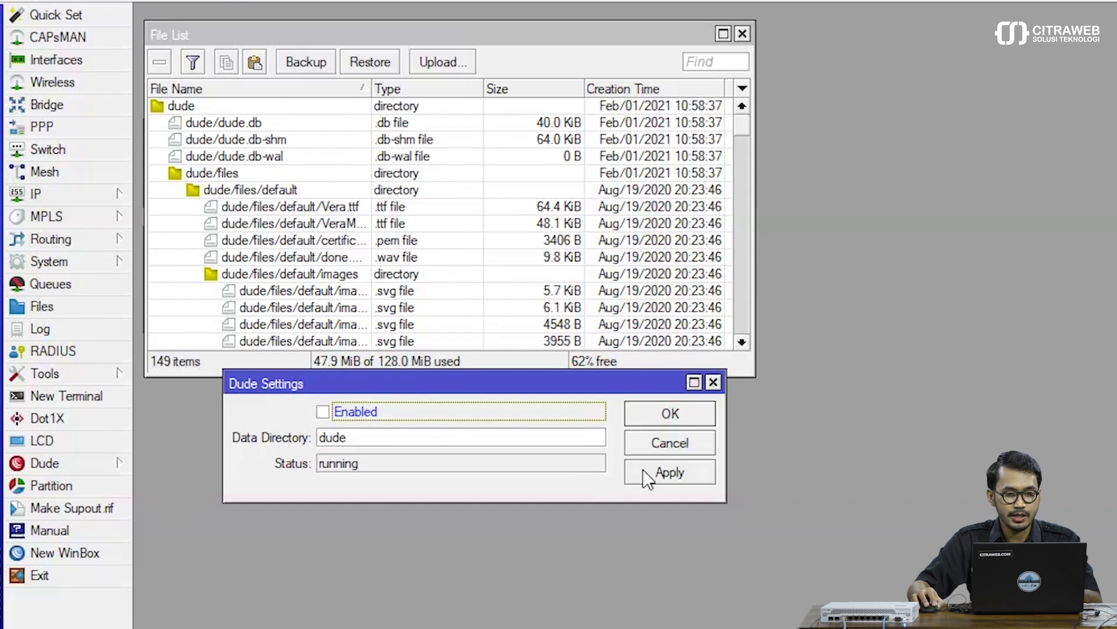
click(669, 473)
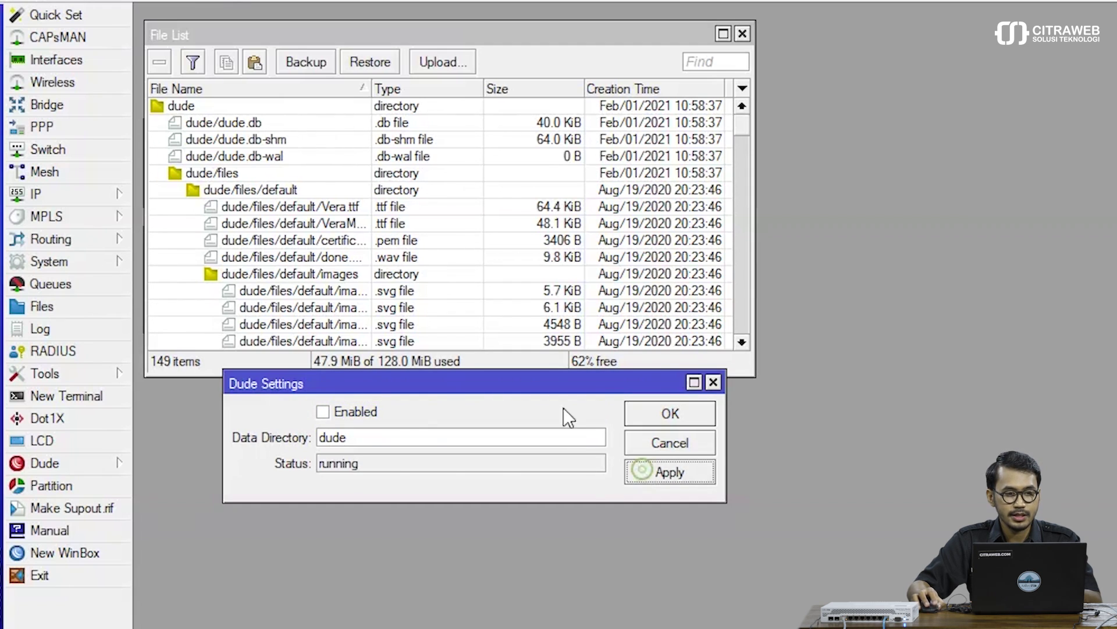
click(250, 124)
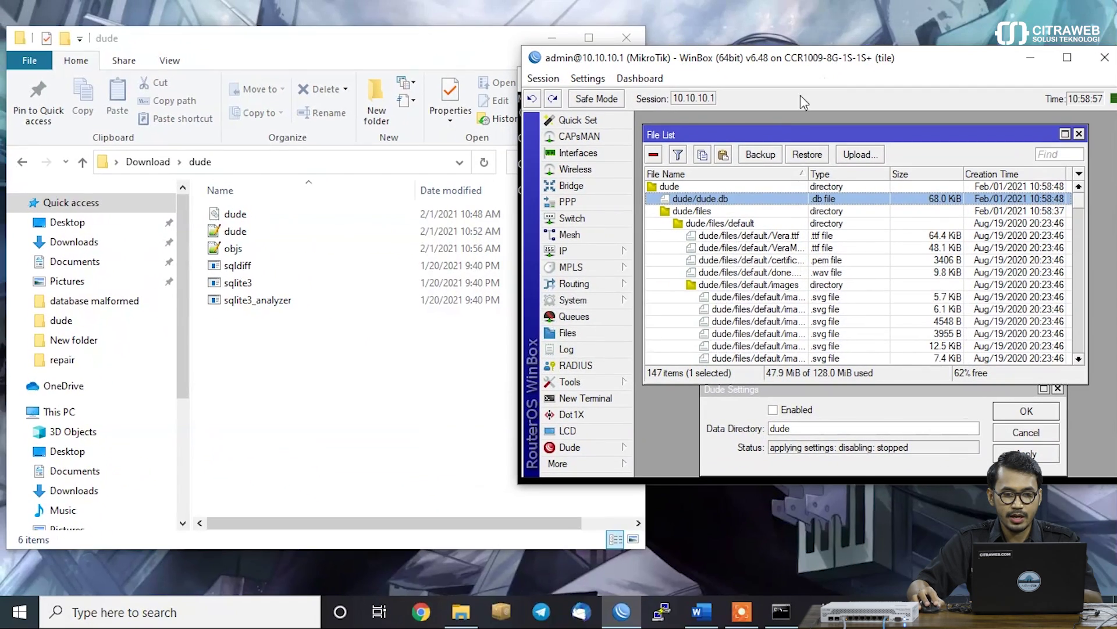
Delete the old dude.db from the local dude folder and copy the router's dude/dude.db into it.
click(320, 216)
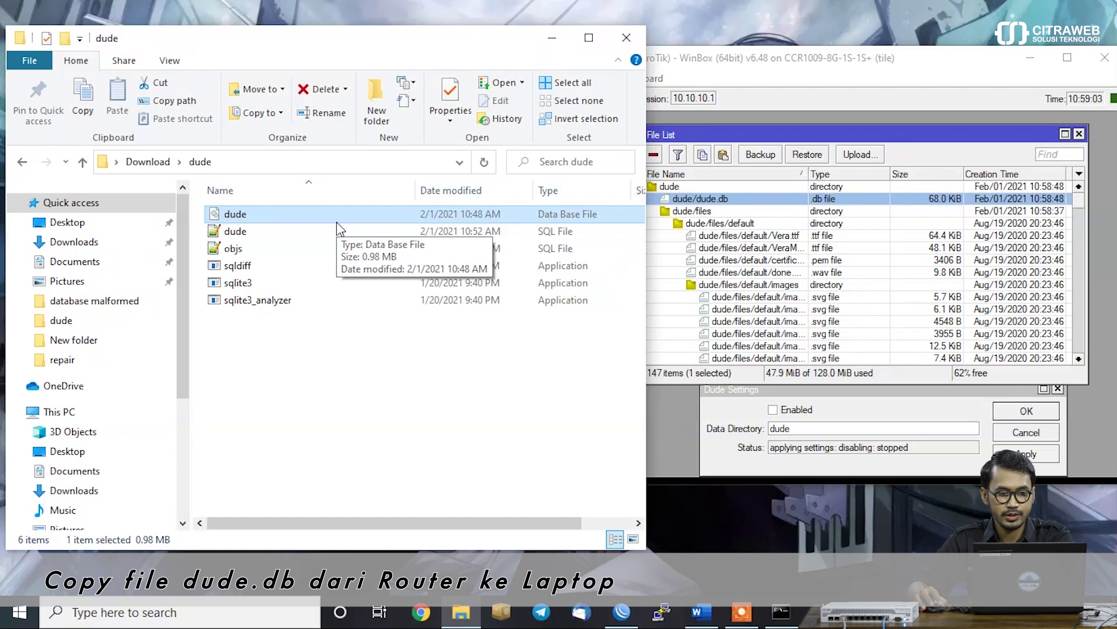
key(Delete)
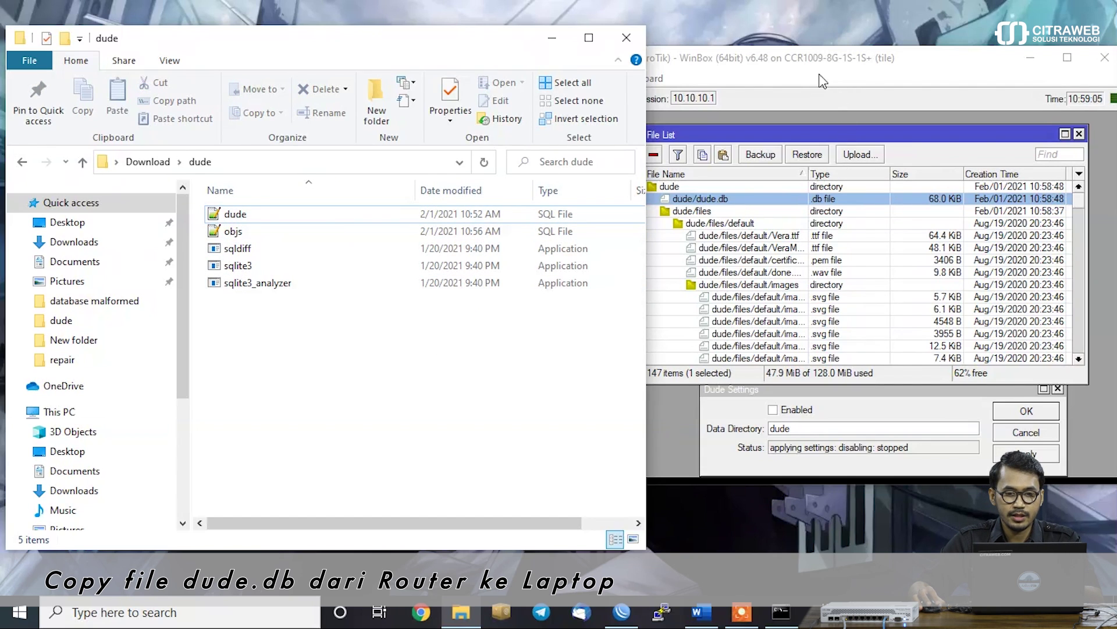
click(698, 199)
drag(699, 198, 350, 328)
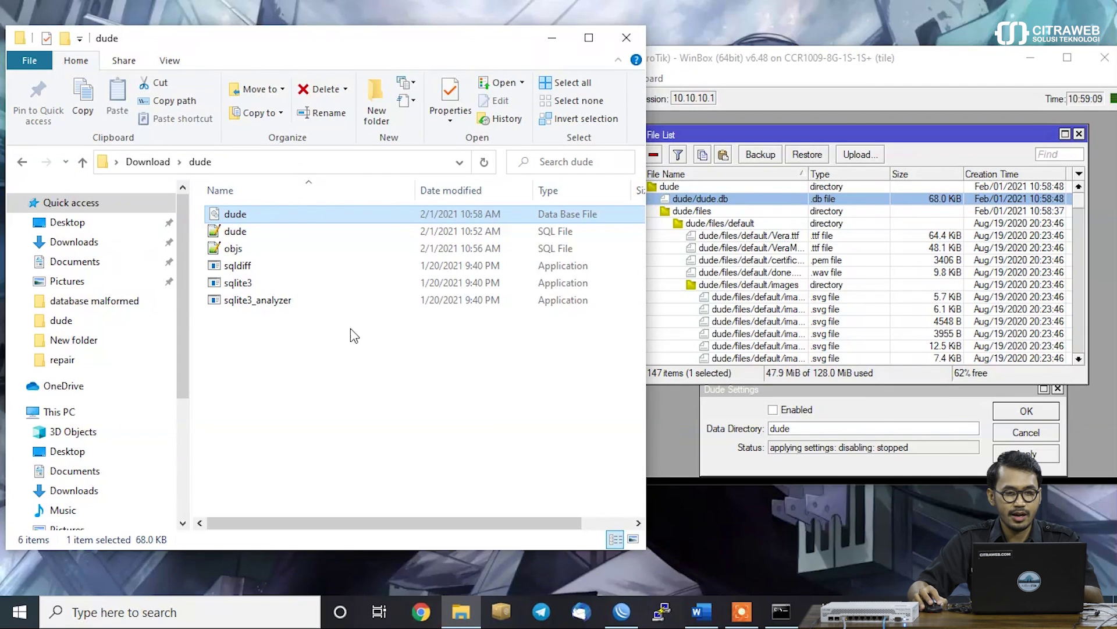
click(353, 339)
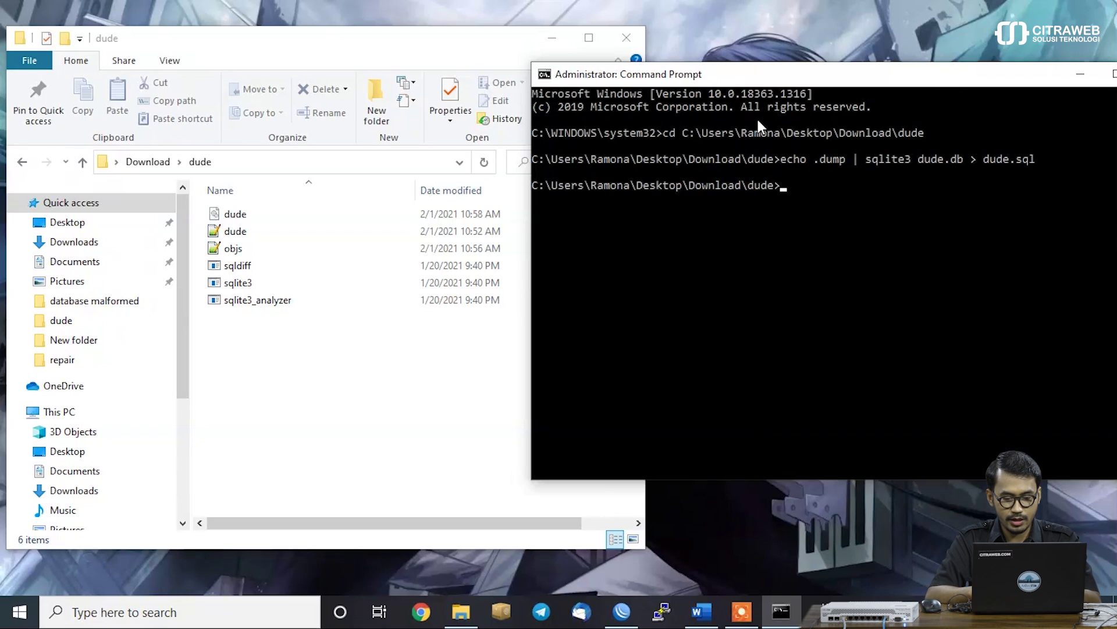
Switch to the Command Prompt and launch sqlite3 in its own window with start sqlite3, moved clear of the file listing.
text(start sqlite)
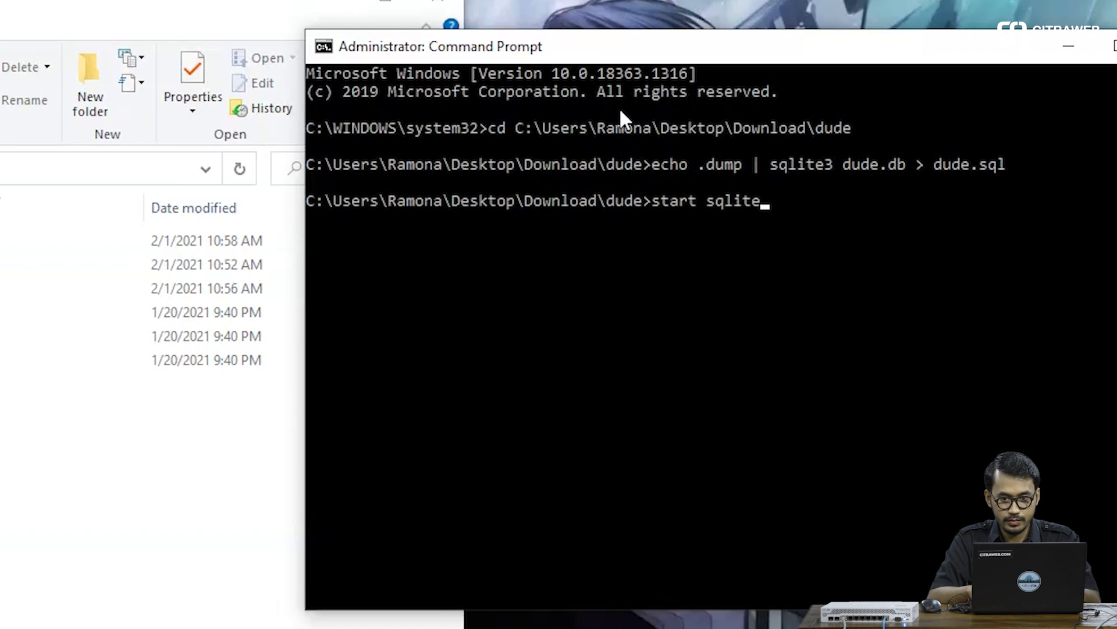
text(3)
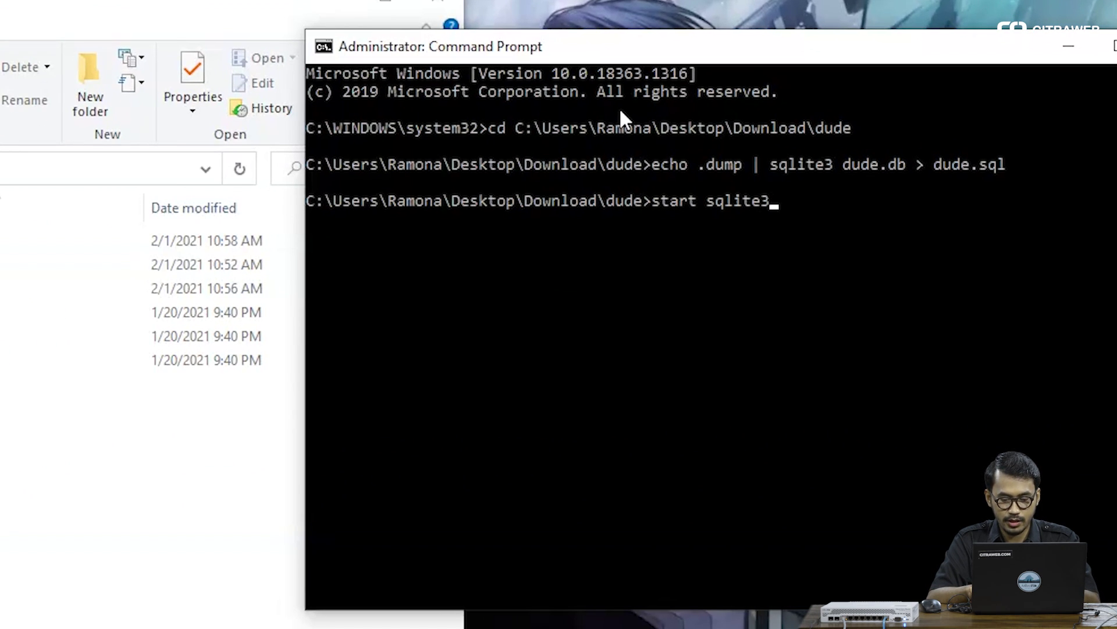
key(Return)
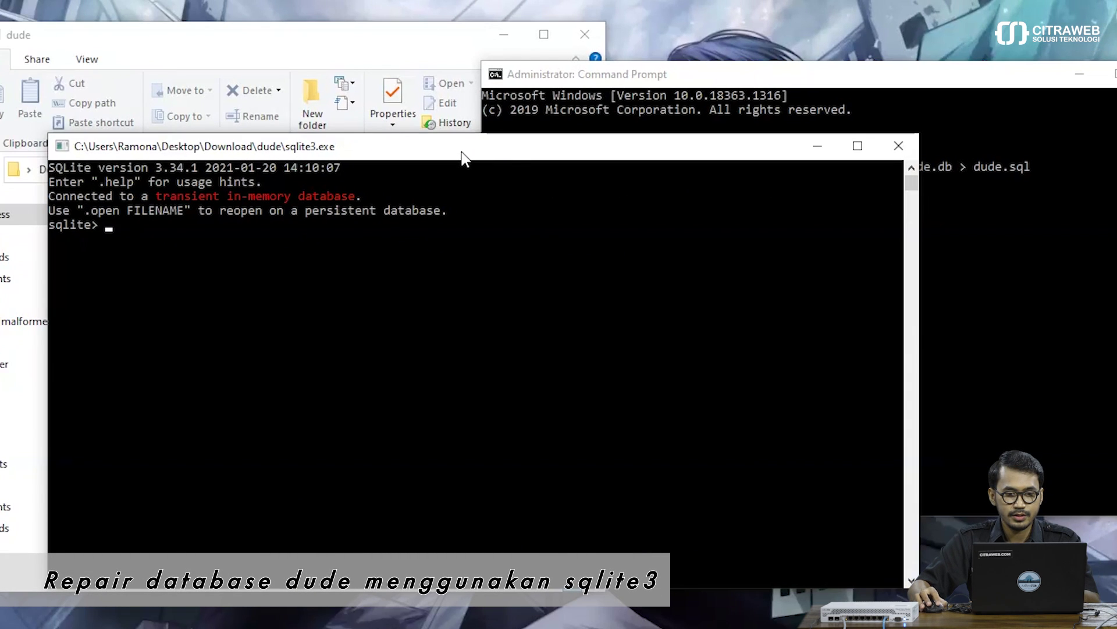
drag(469, 150, 883, 104)
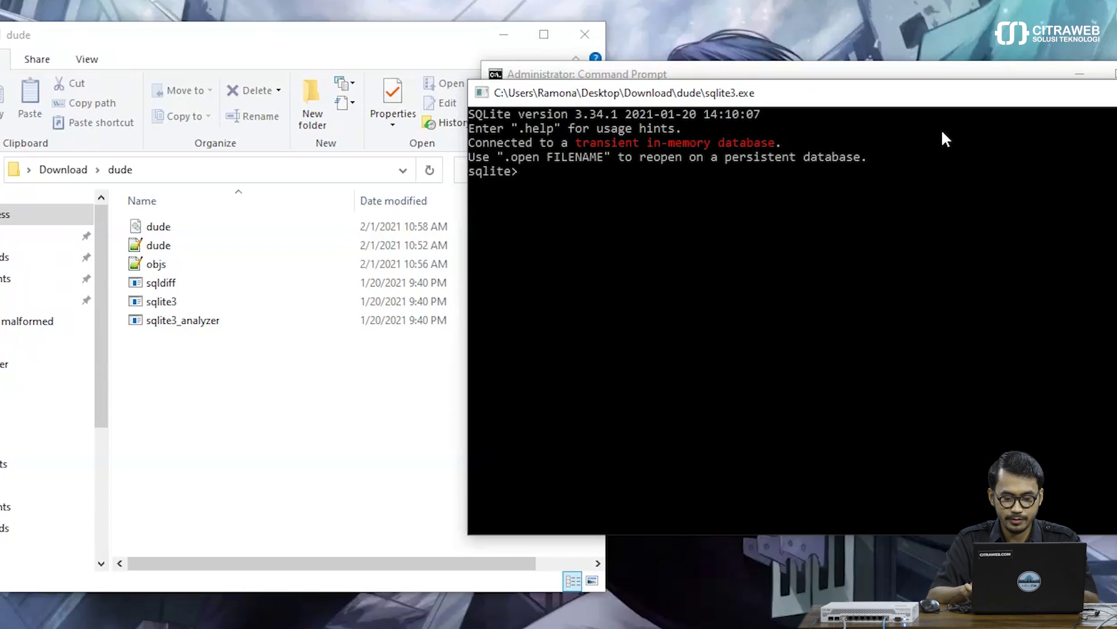
Open the dude.db database in SQLite with .open dude.db.
text(.op)
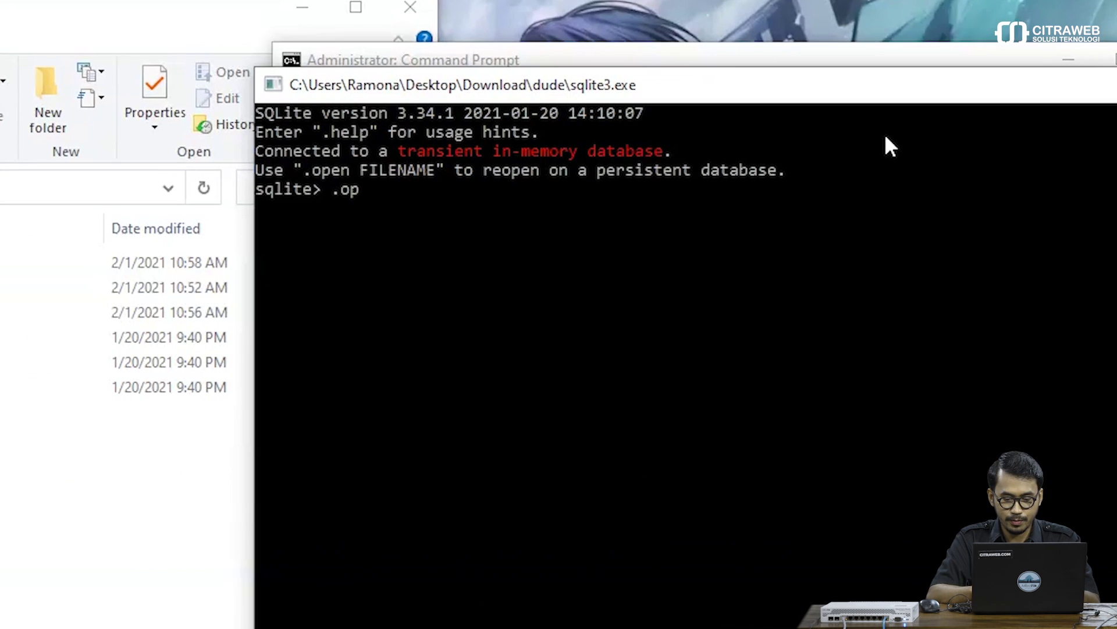
text(en dude.)
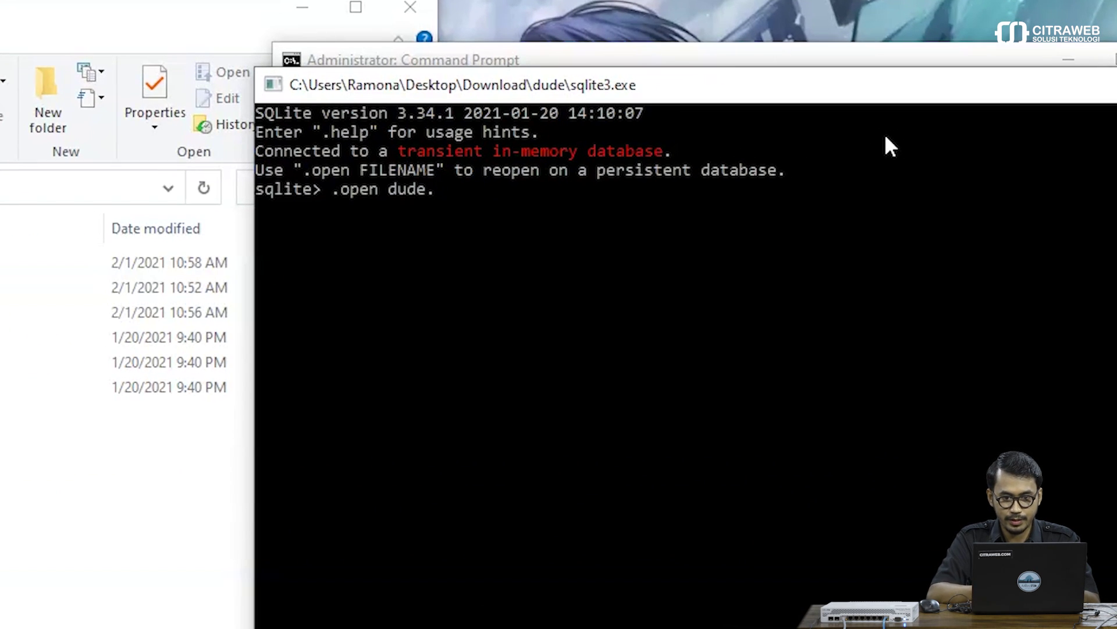
text(db)
key(Return)
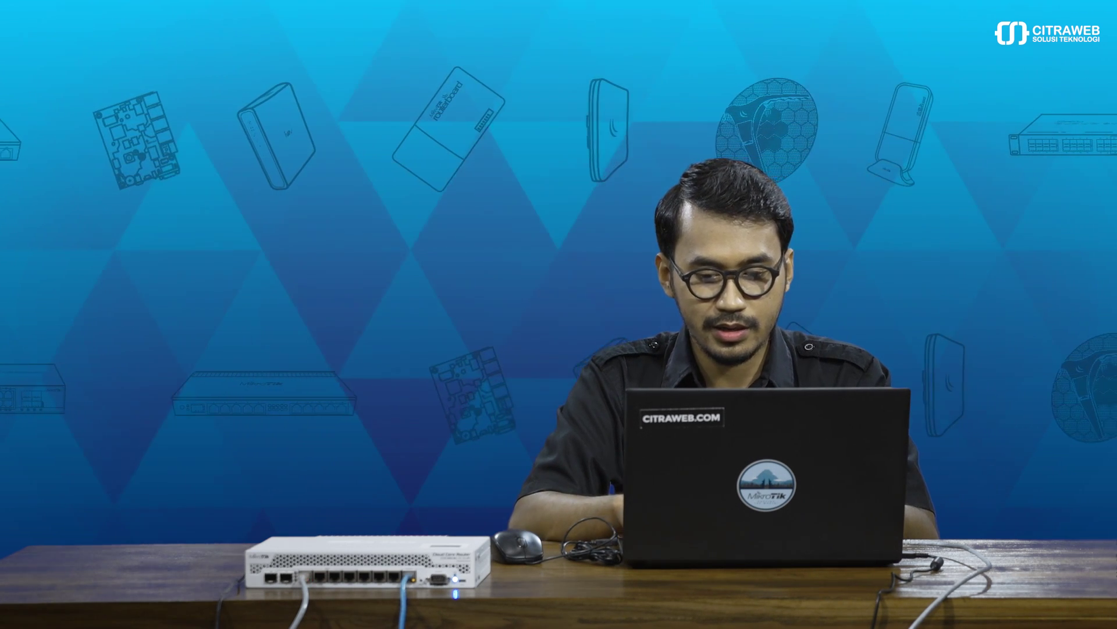
Check the opened database's integrity with pragma integrity_check;.
text(ragma in)
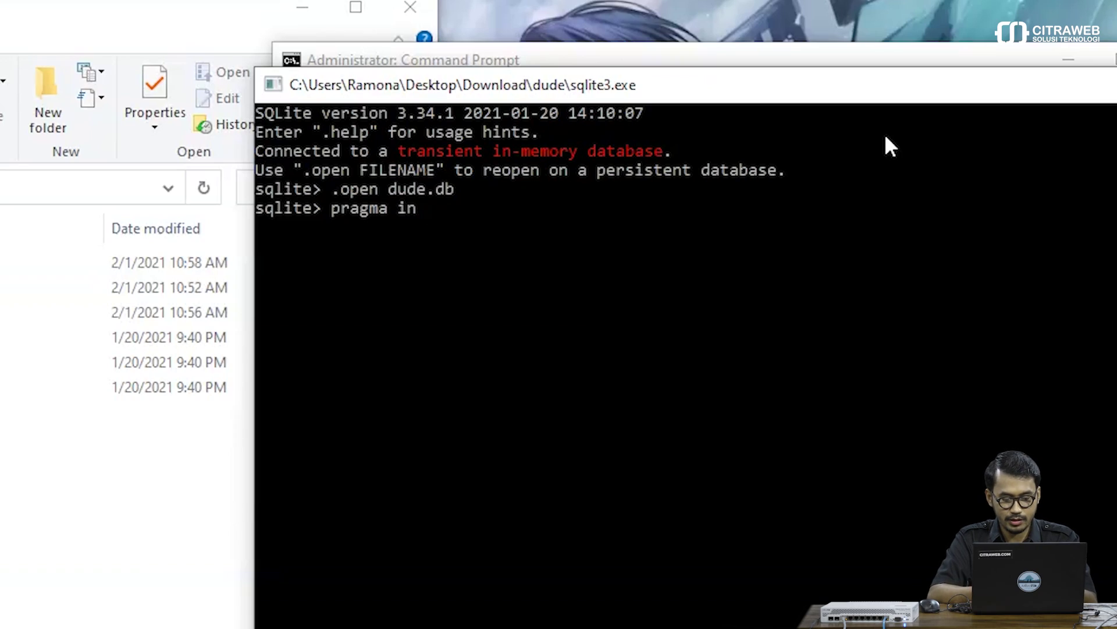
text(tegrity_)
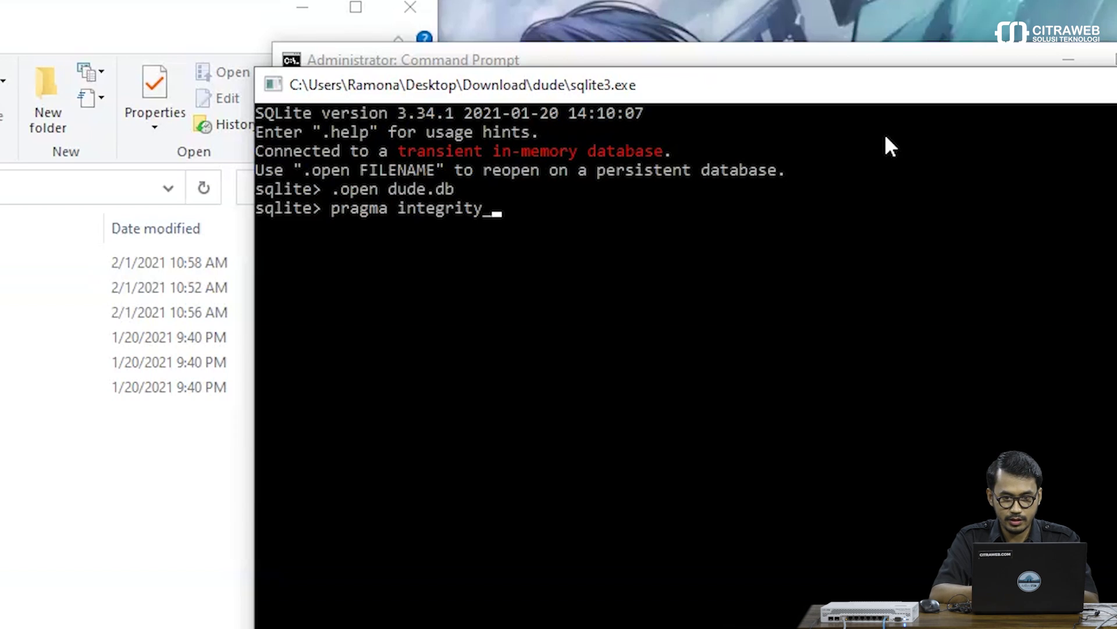
text(check;)
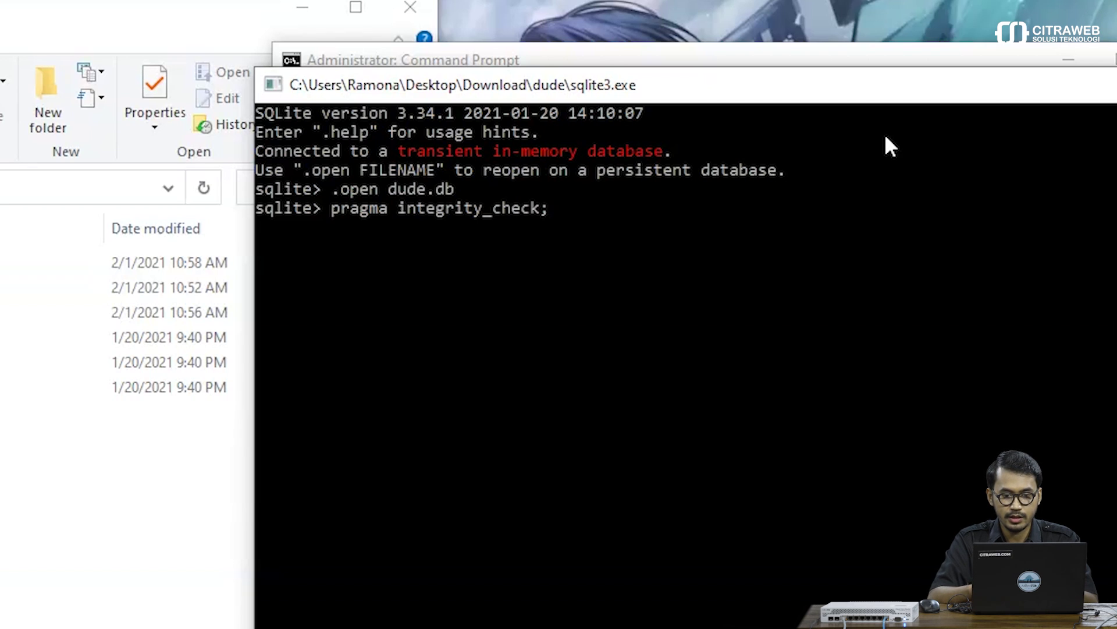
key(Return)
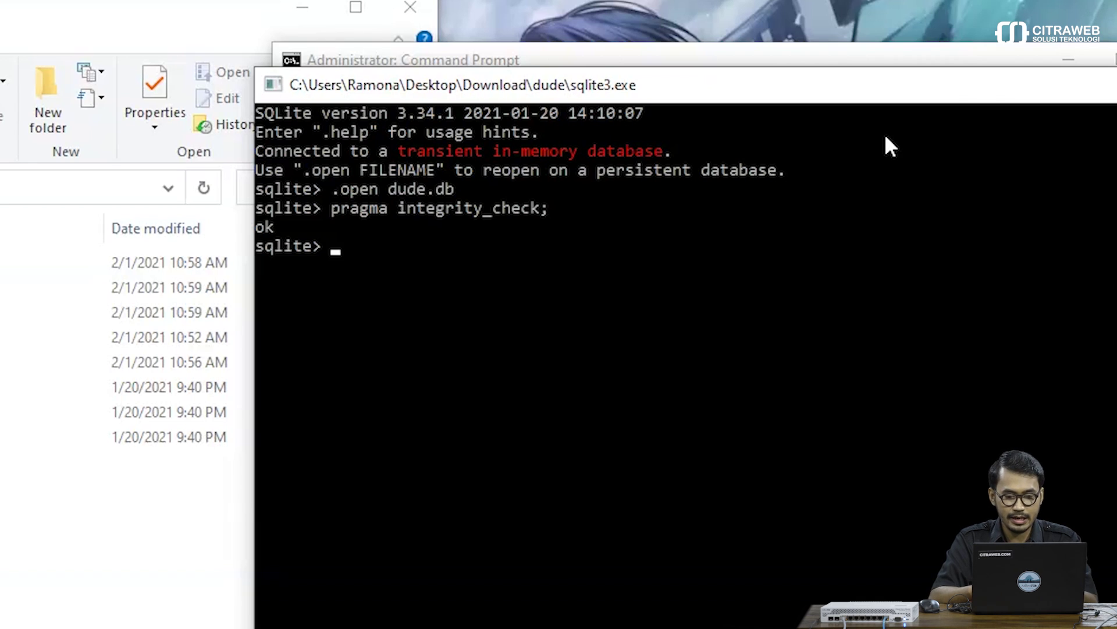
Clear all records from the objs table with delete from objs;.
text(delete)
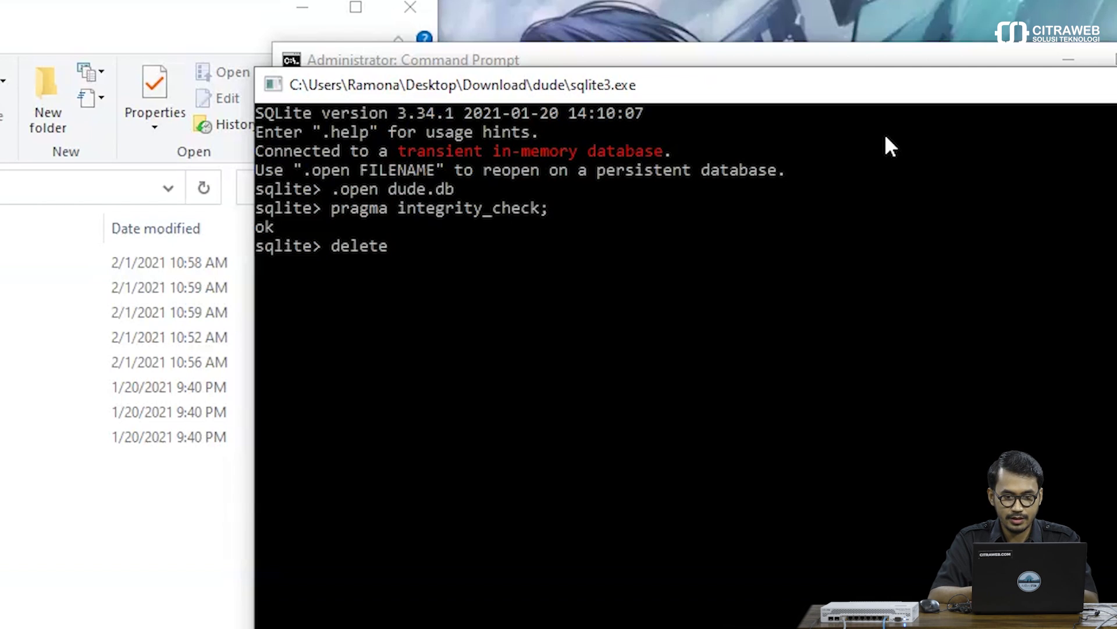
text( from objs)
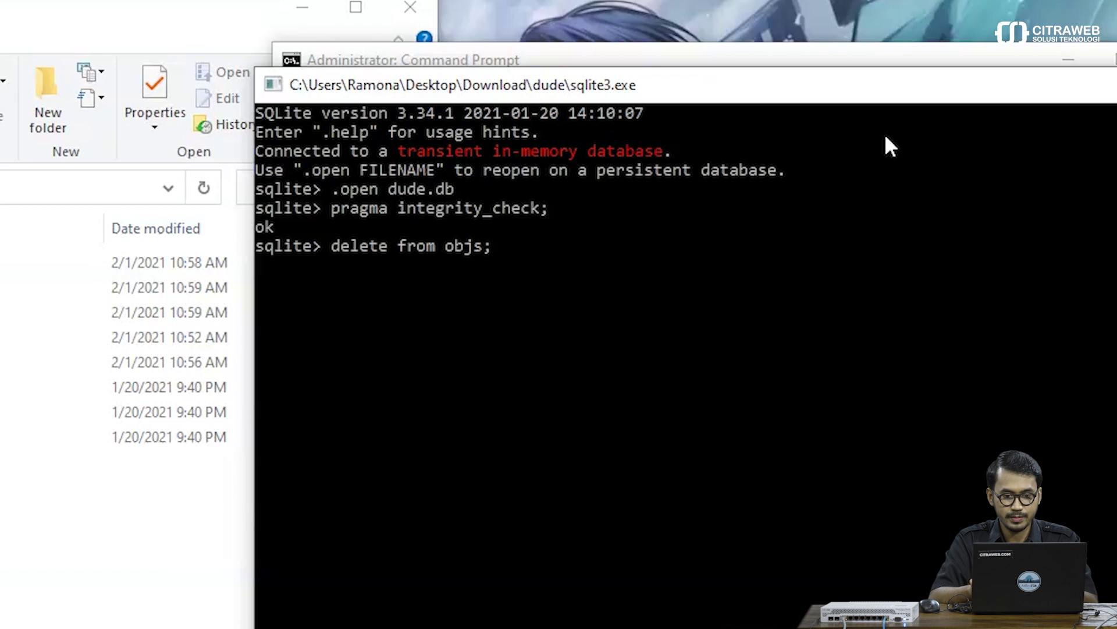
text(;)
key(Return)
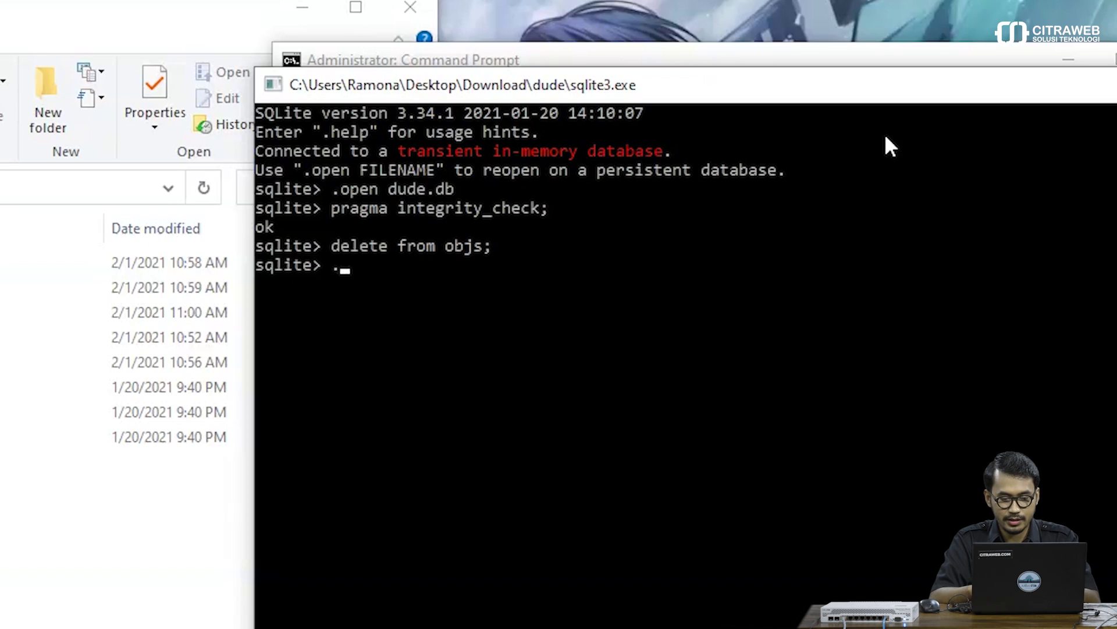
Import the saved objs records into the database with .read objs.sql.
text(.read ob)
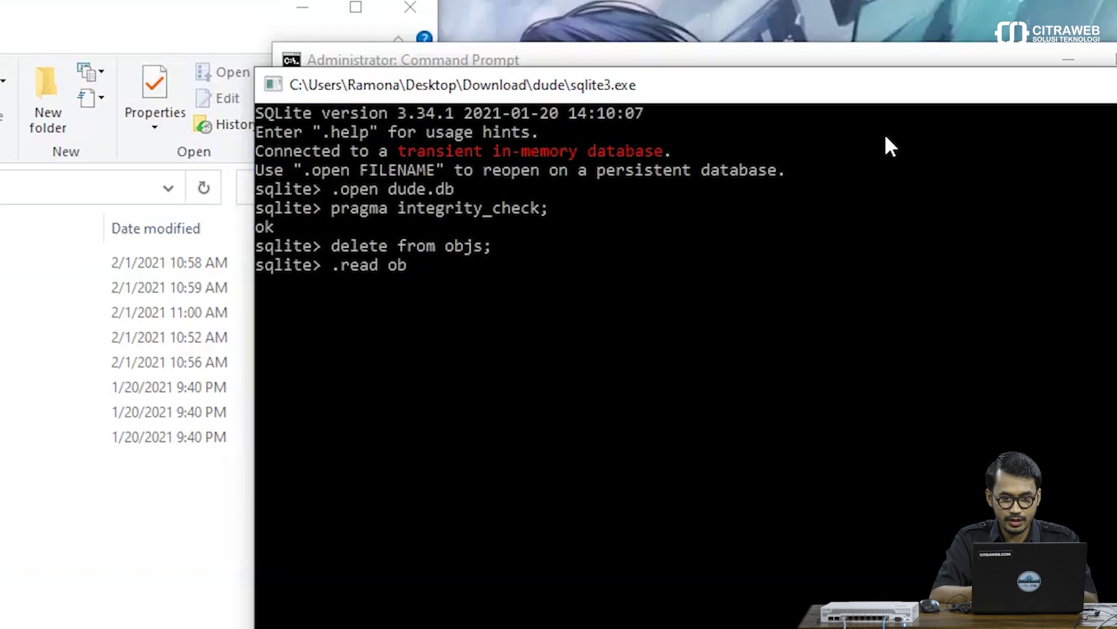
text(js)
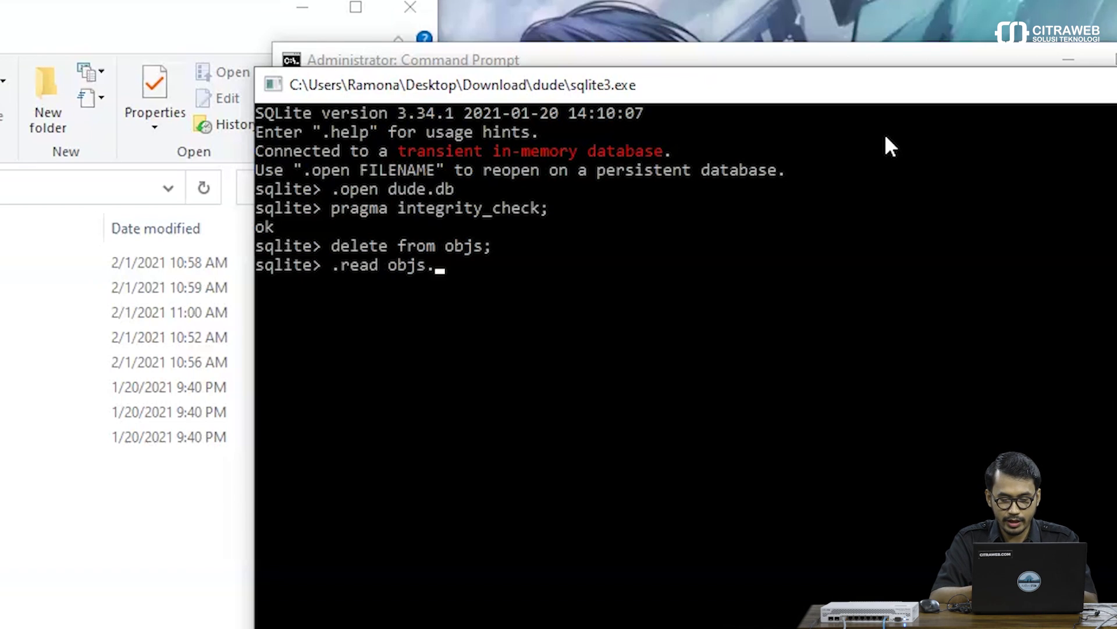
text(.sql)
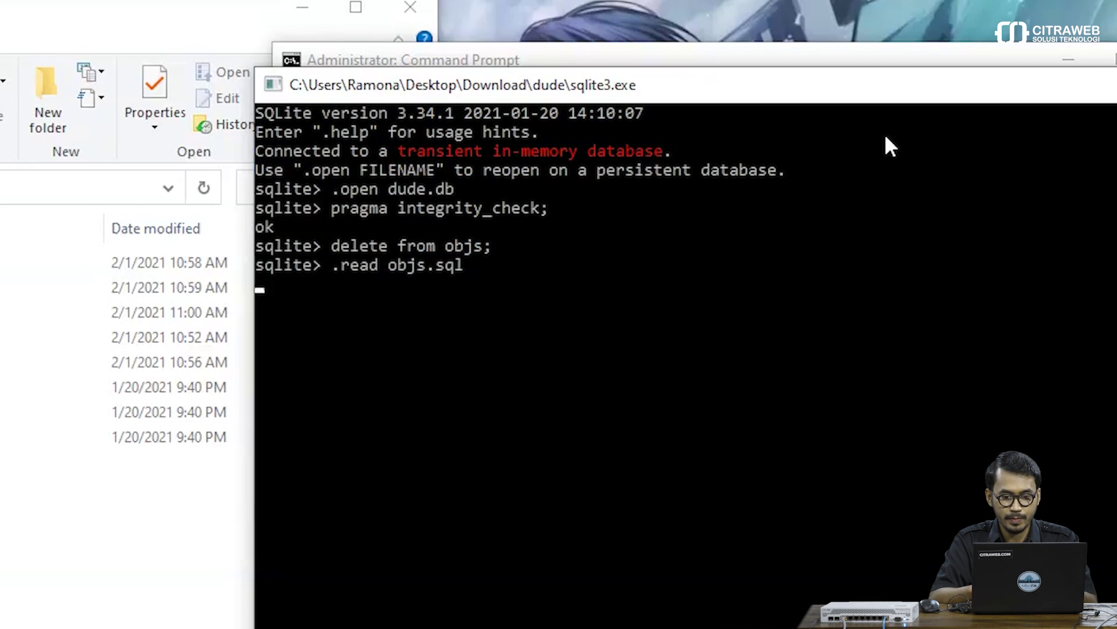
key(Return)
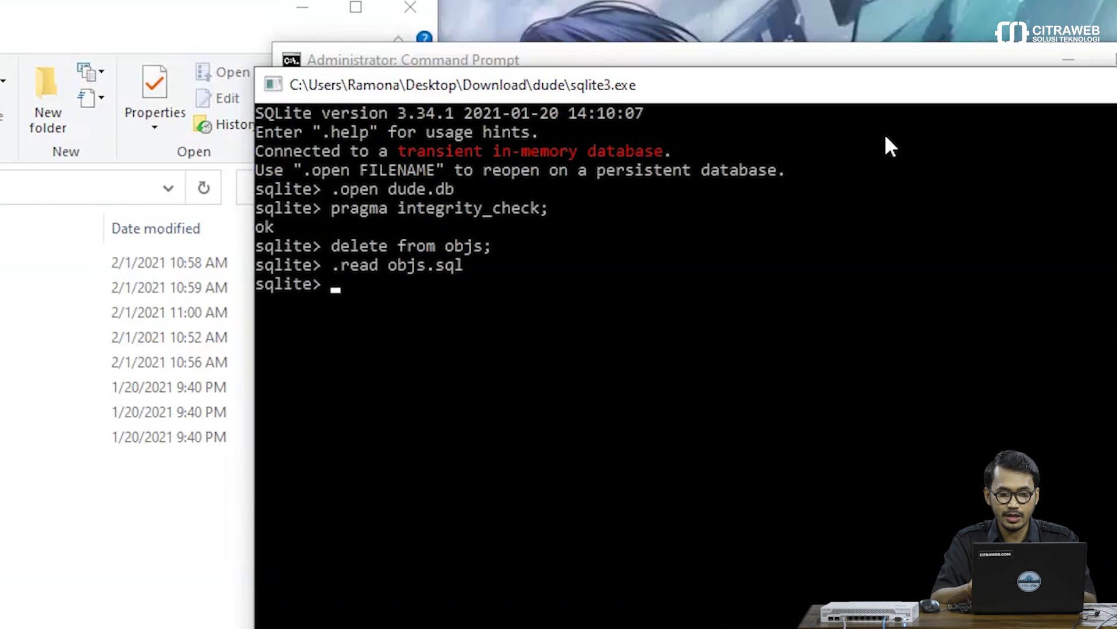
Quit SQLite with .quit and select the repaired dude.db in the local dude folder.
text(.quit)
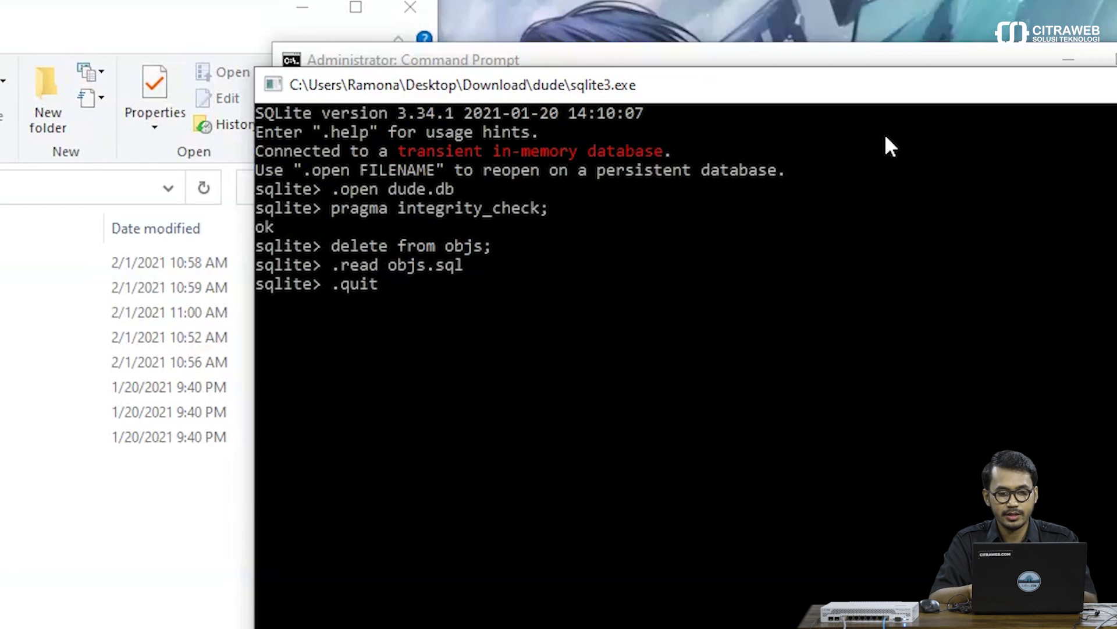
key(Return)
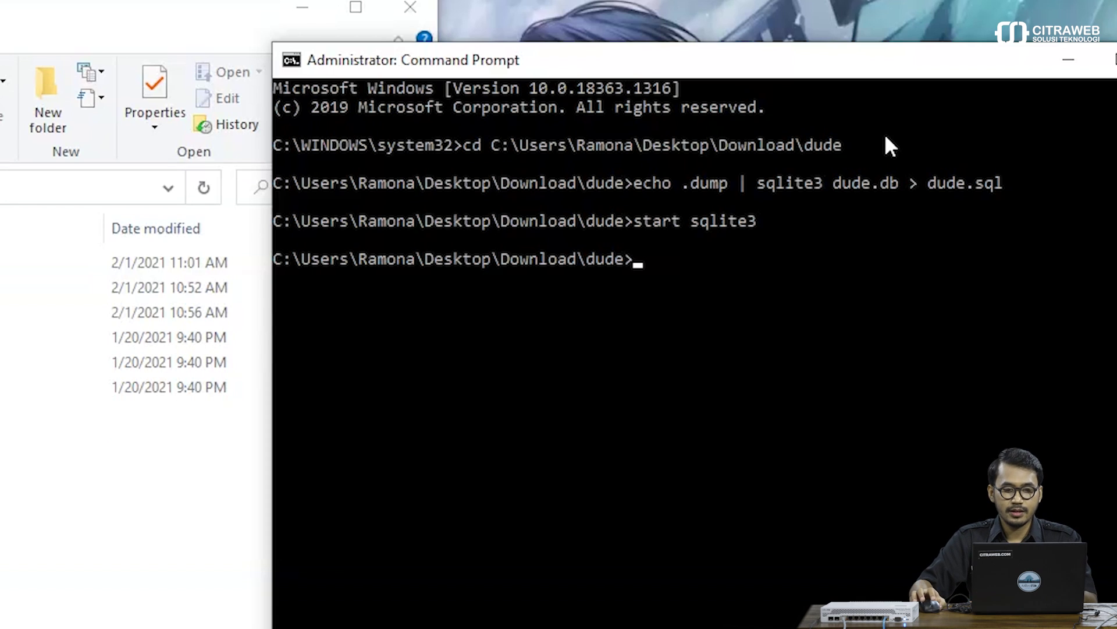
click(215, 439)
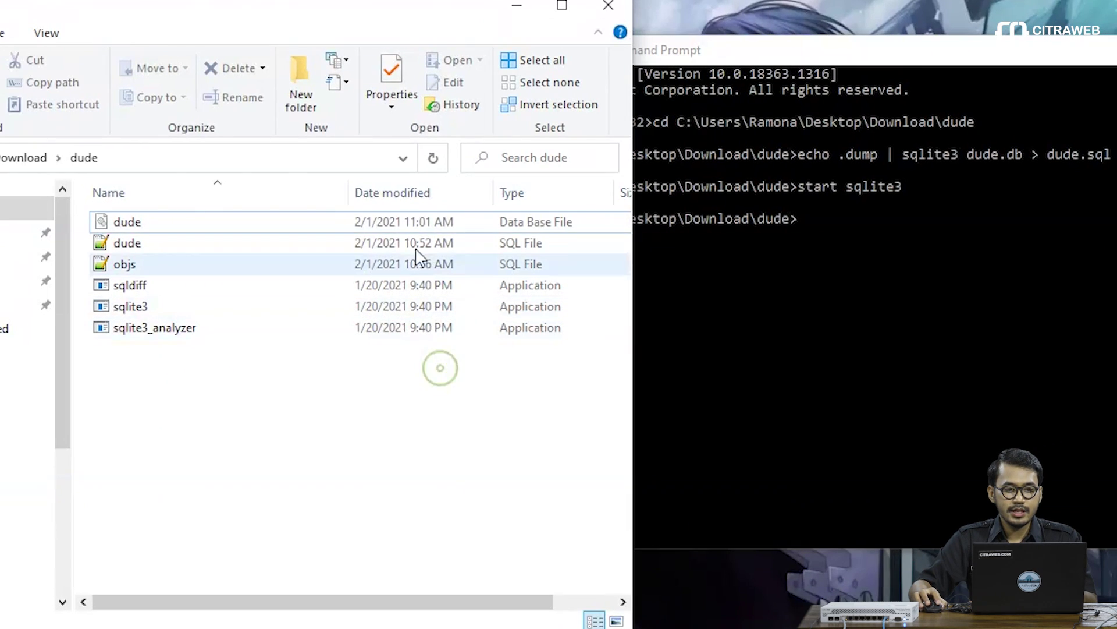
click(131, 263)
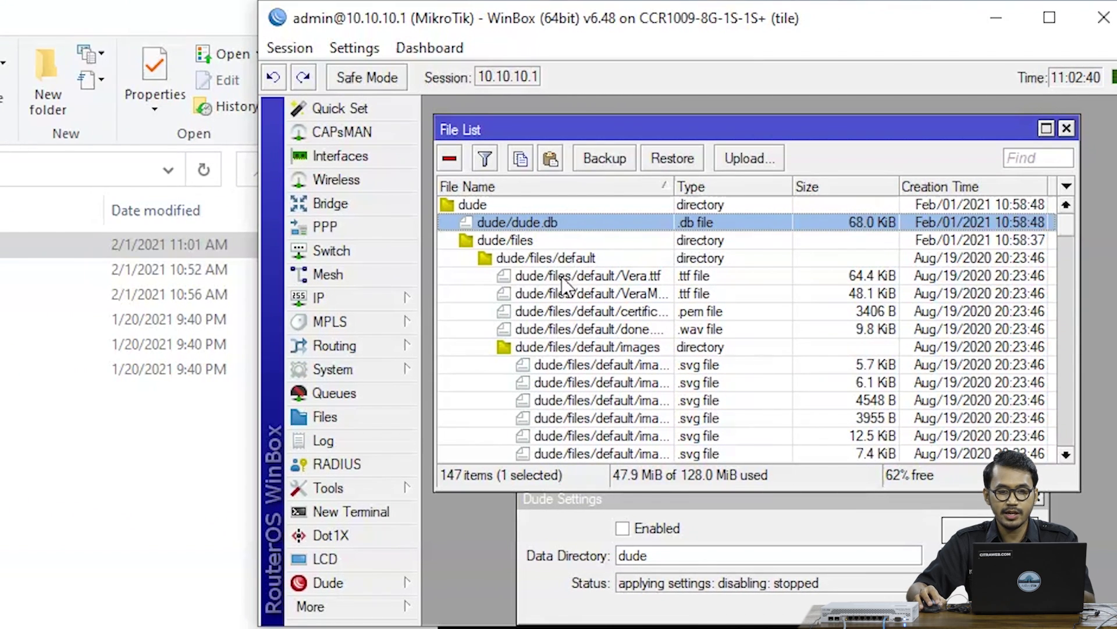
In WinBox, delete the router's dude/dude.db and upload the repaired local dude.db into the router's dude directory.
click(450, 158)
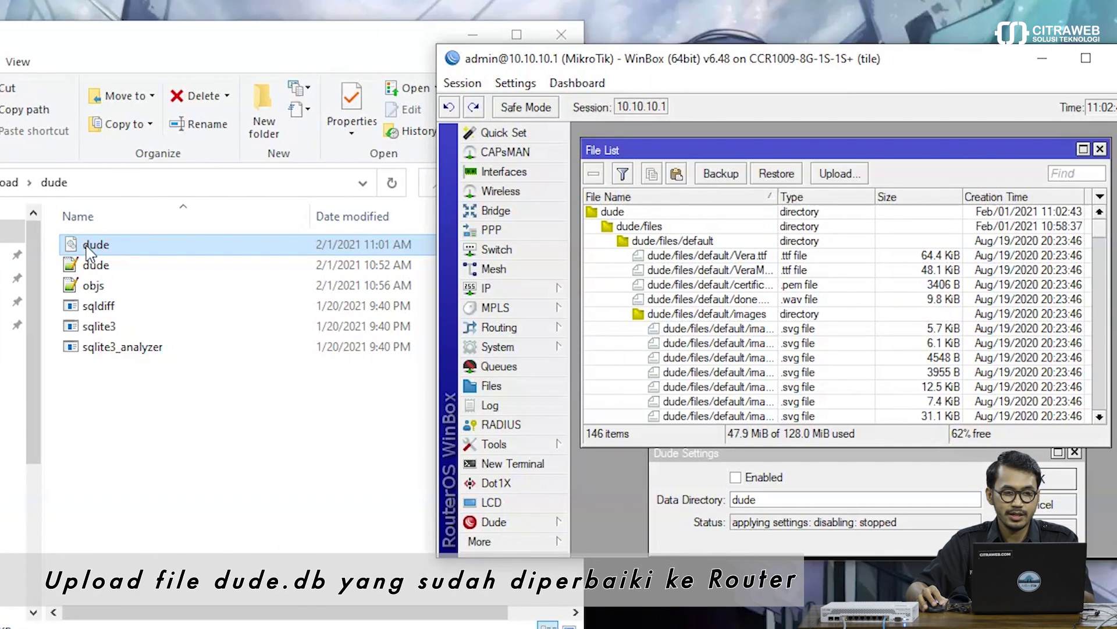
click(88, 246)
drag(88, 245, 628, 217)
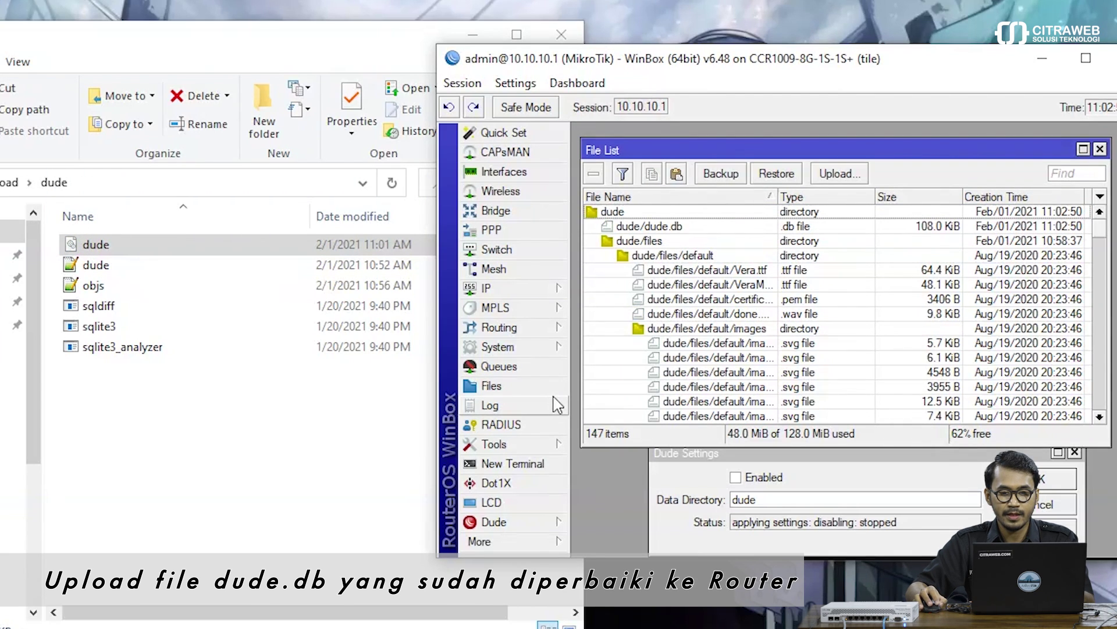
Maximize WinBox, re-enable the Dude server in Dude Settings, and accept the settings once its status has been checked.
click(675, 228)
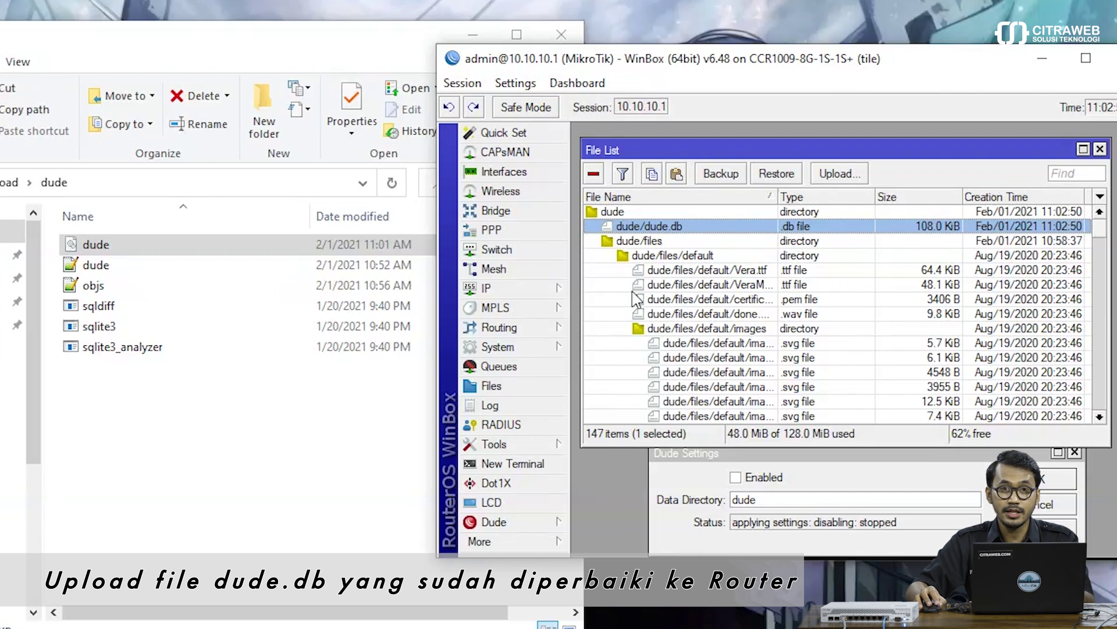
click(697, 454)
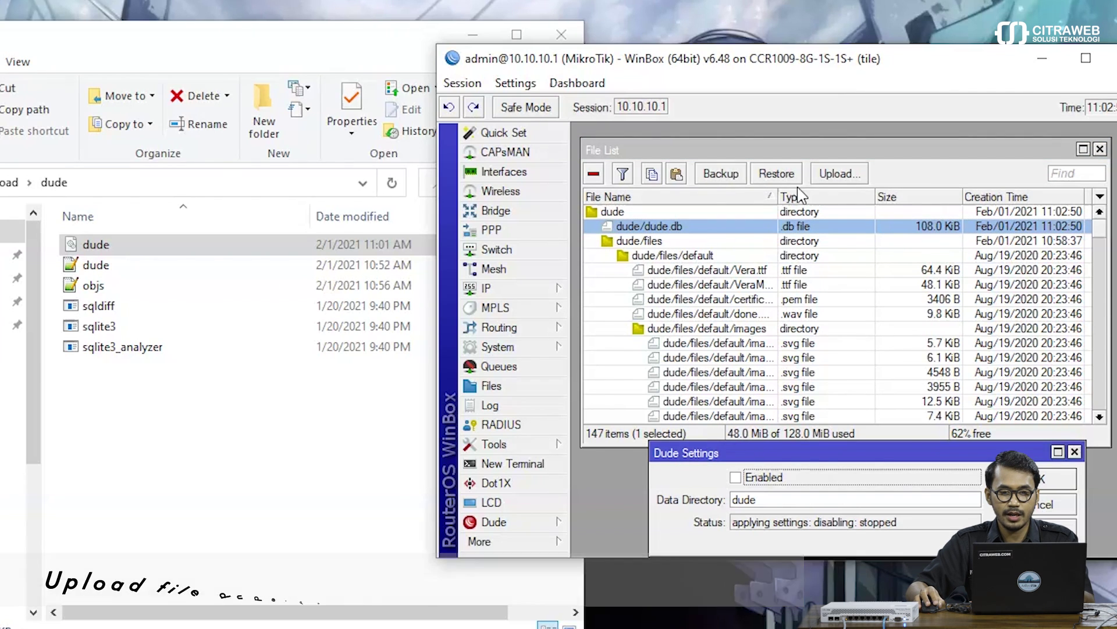
double_click(777, 59)
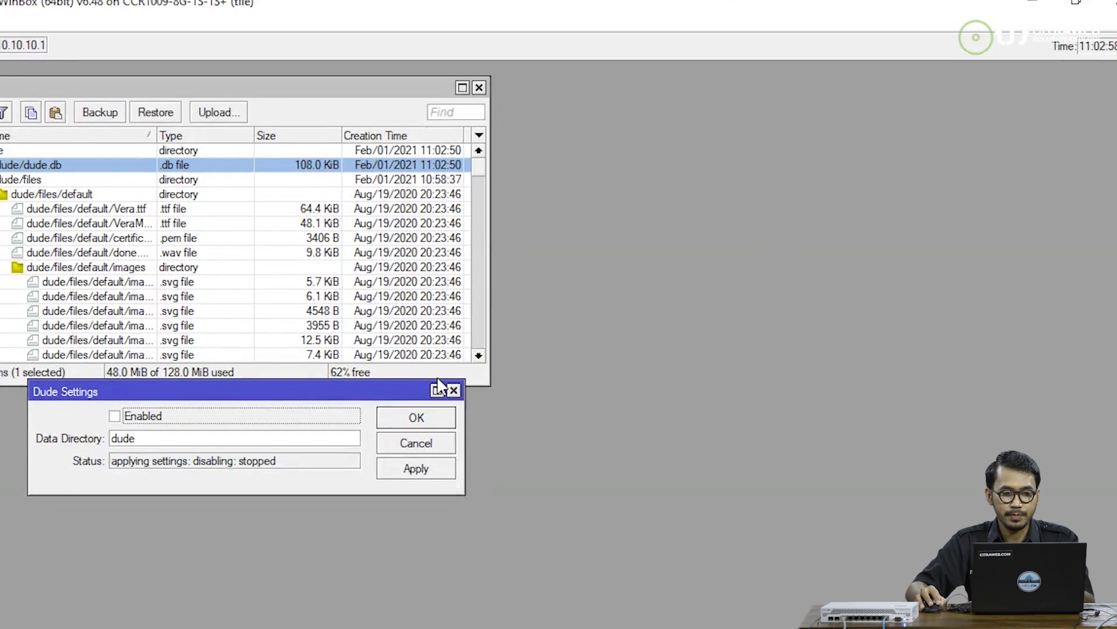
drag(360, 394, 366, 405)
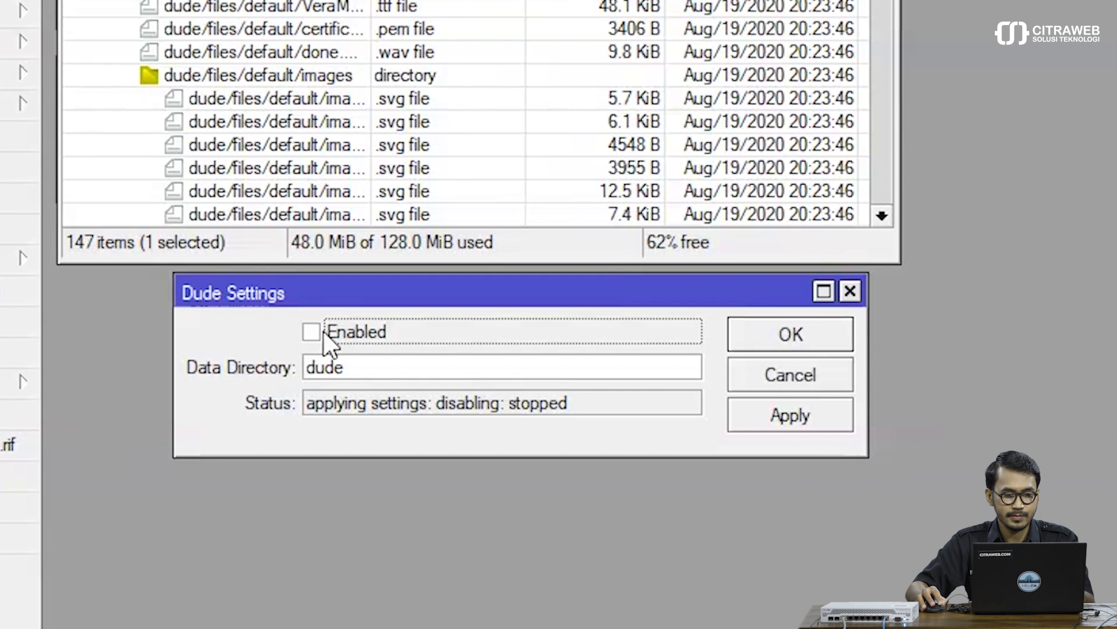
click(330, 342)
click(788, 418)
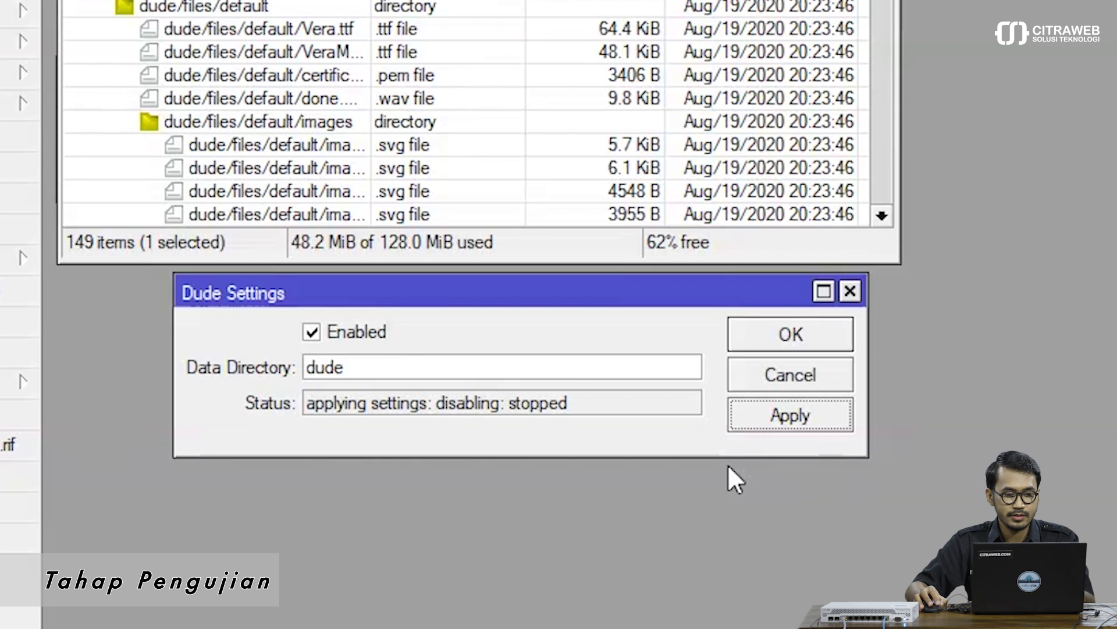
double_click(351, 407)
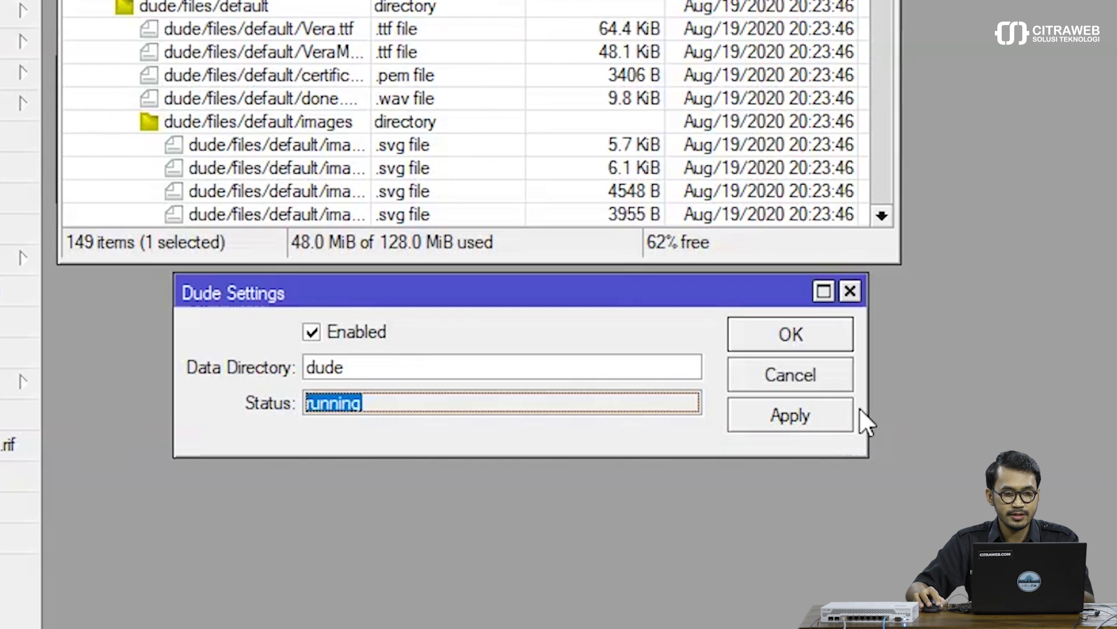
click(825, 416)
click(819, 334)
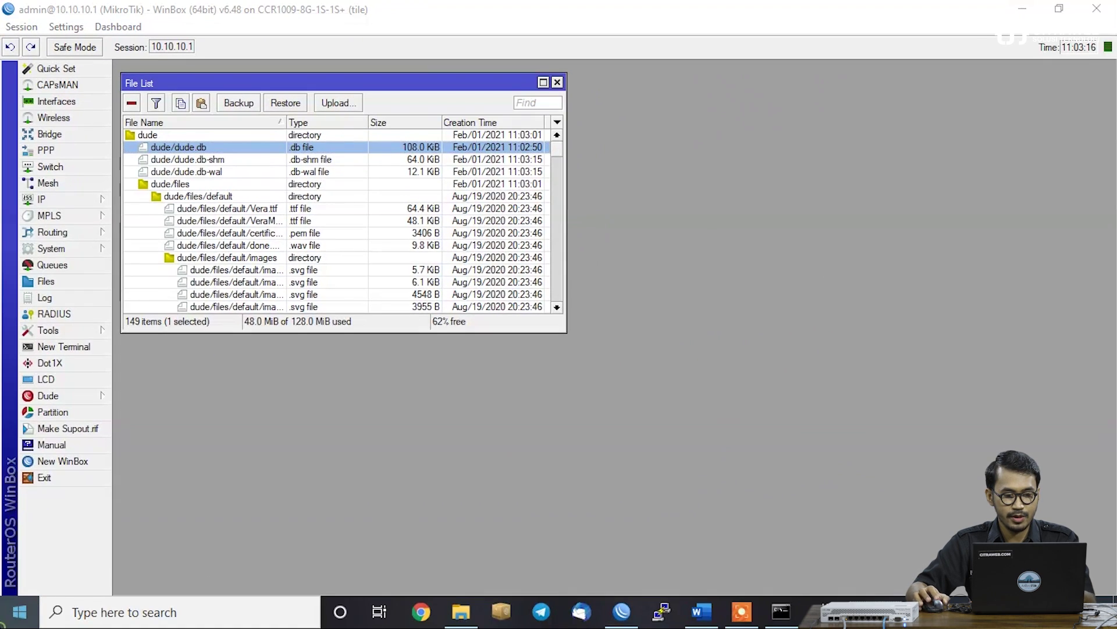
Switch to The Dude client, connect to server 10.10.10.1 as admin, and open the Local network map.
key(super)
text(the dude)
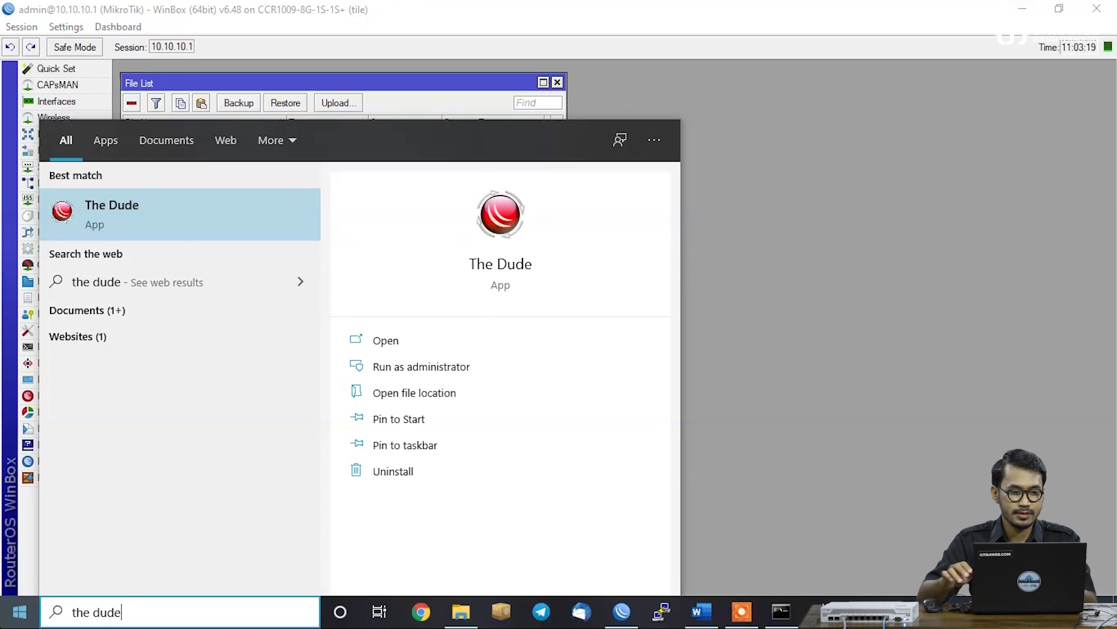
key(Return)
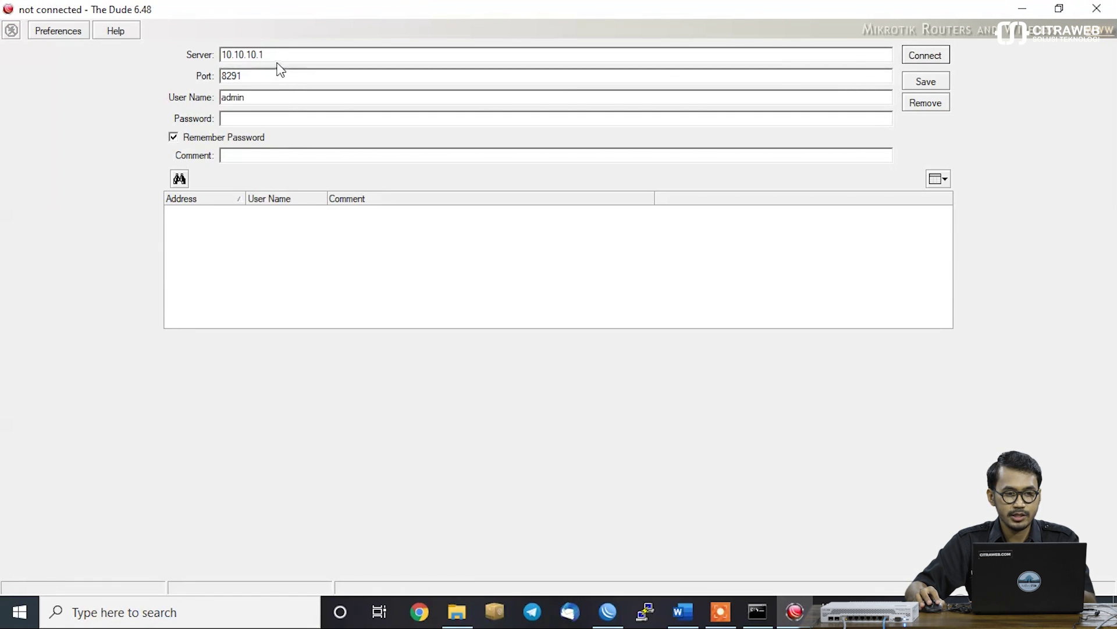
click(931, 60)
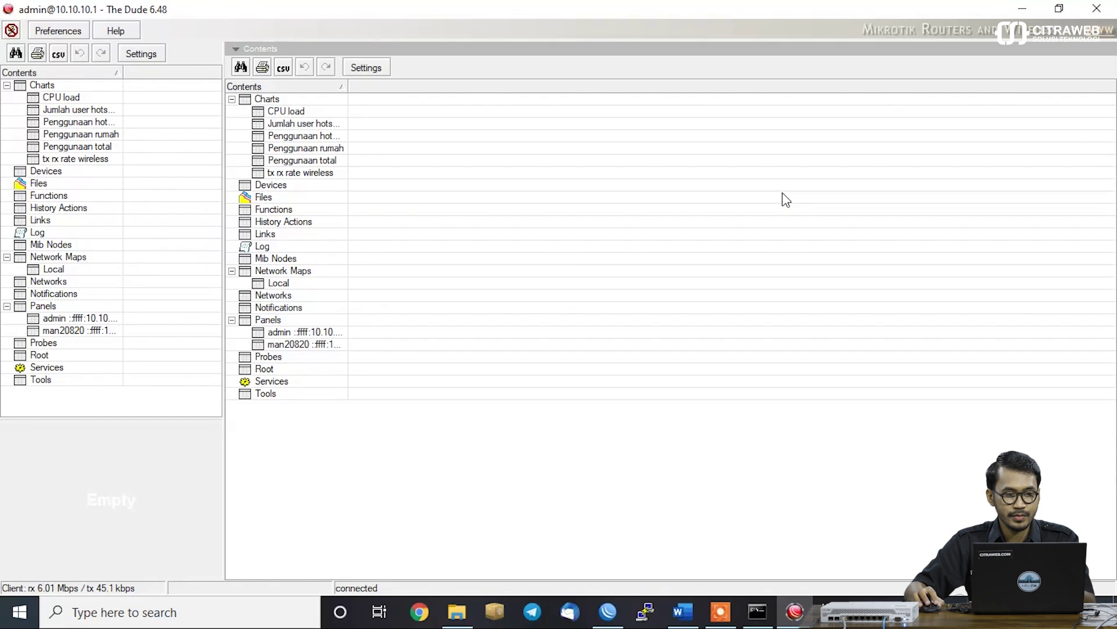
click(58, 269)
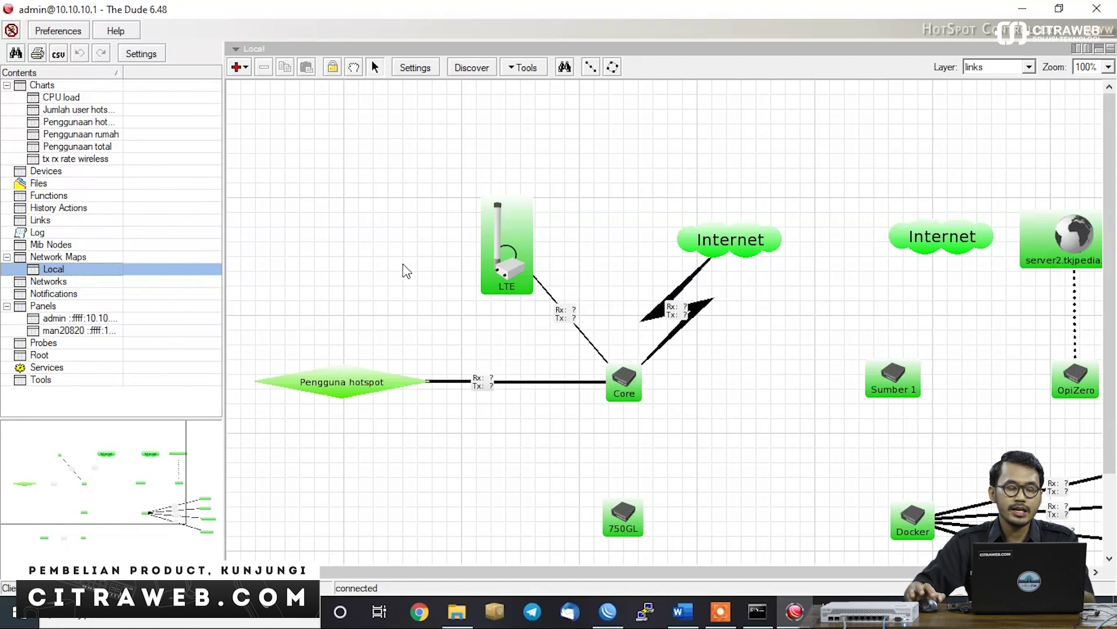